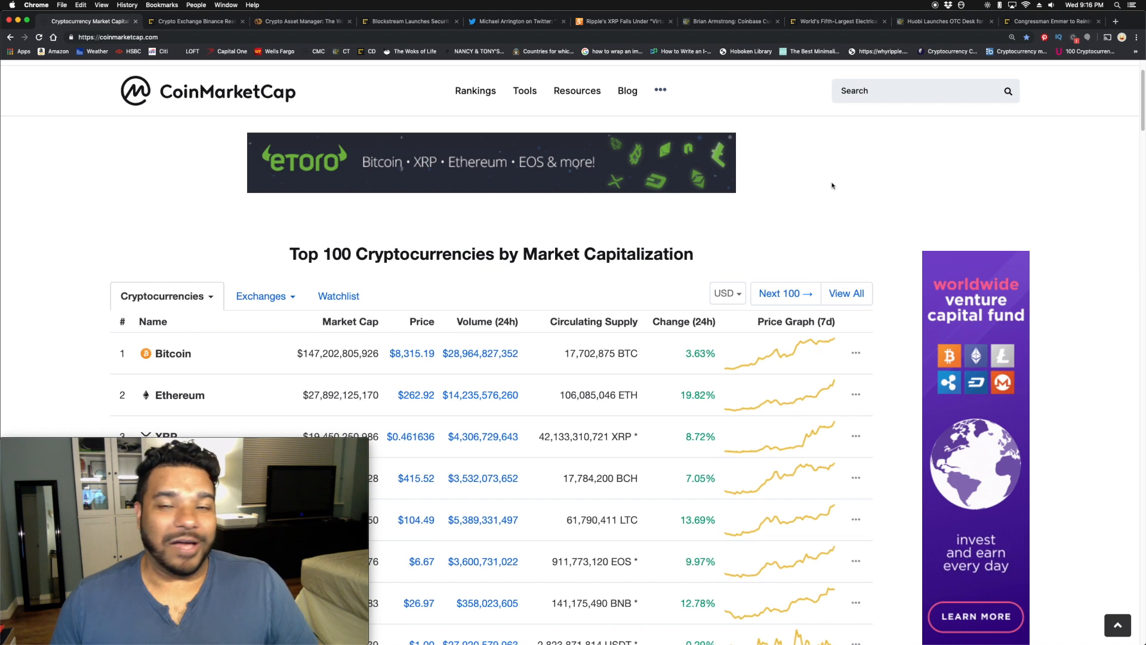
scroll(92, 189, down, 3)
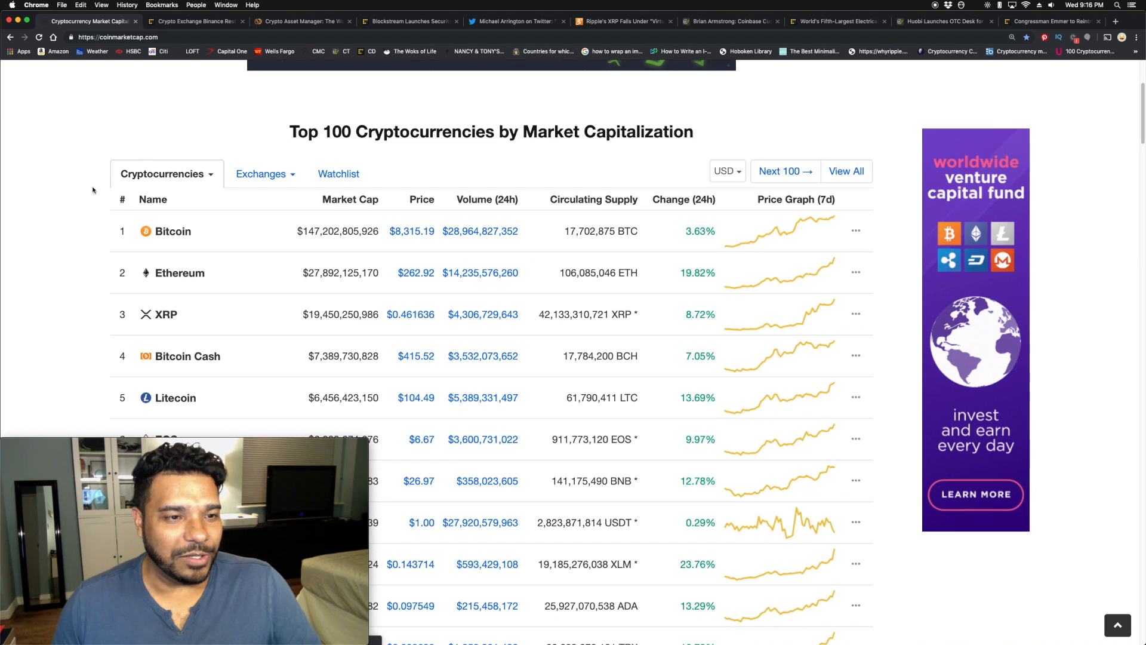
scroll(89, 190, down, 2)
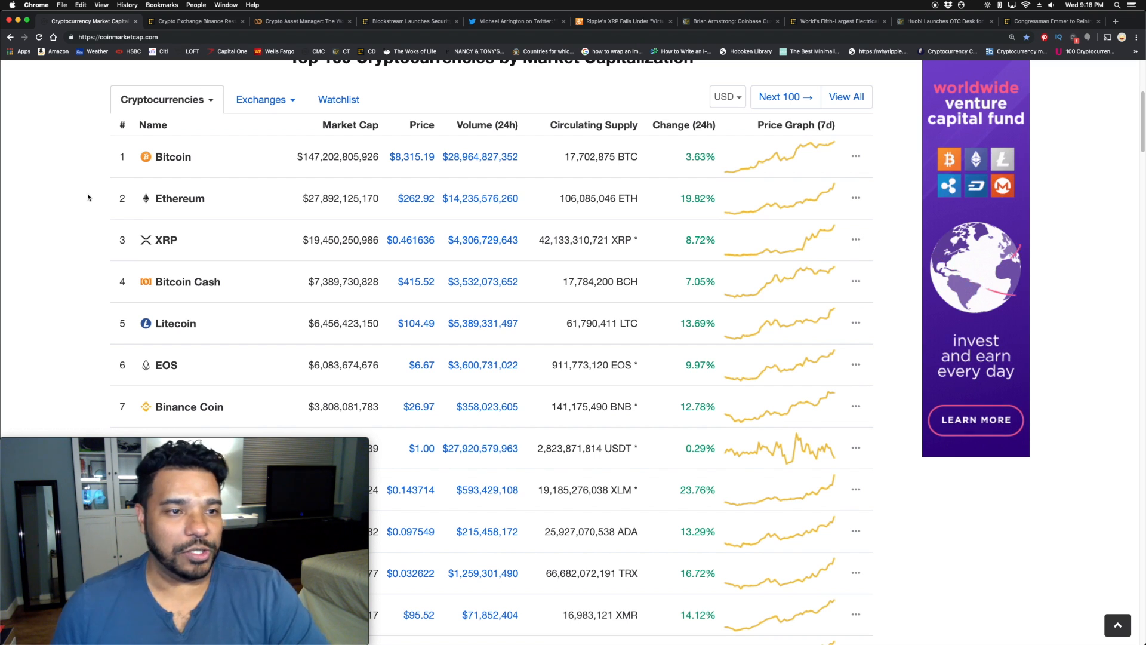
scroll(88, 197, up, 3)
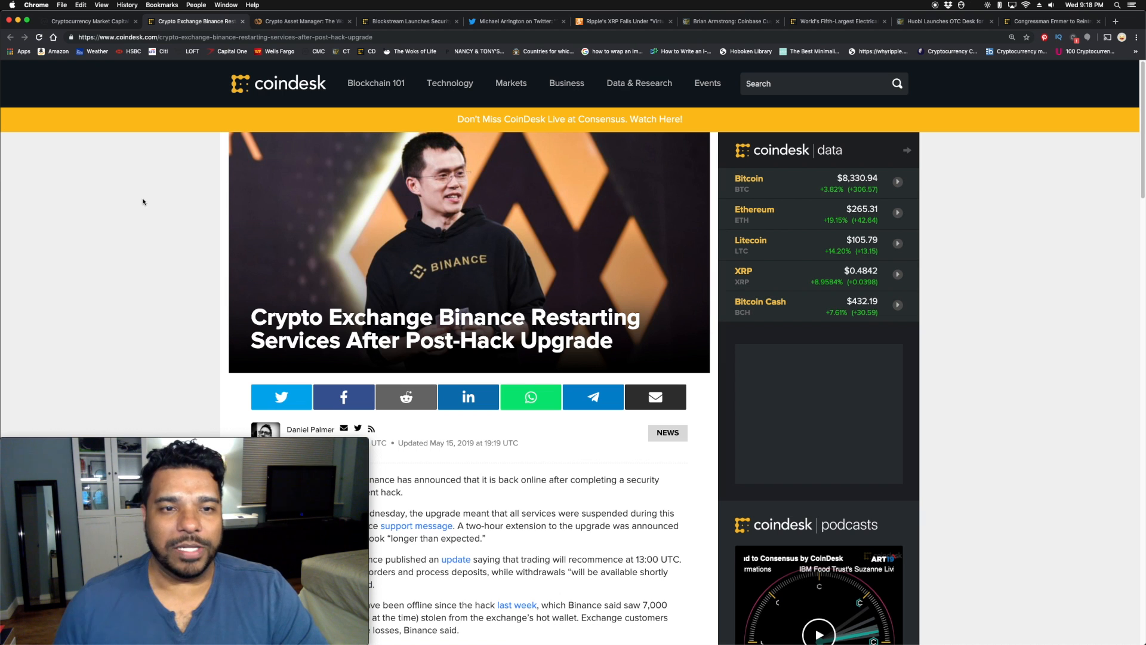
scroll(144, 202, down, 2)
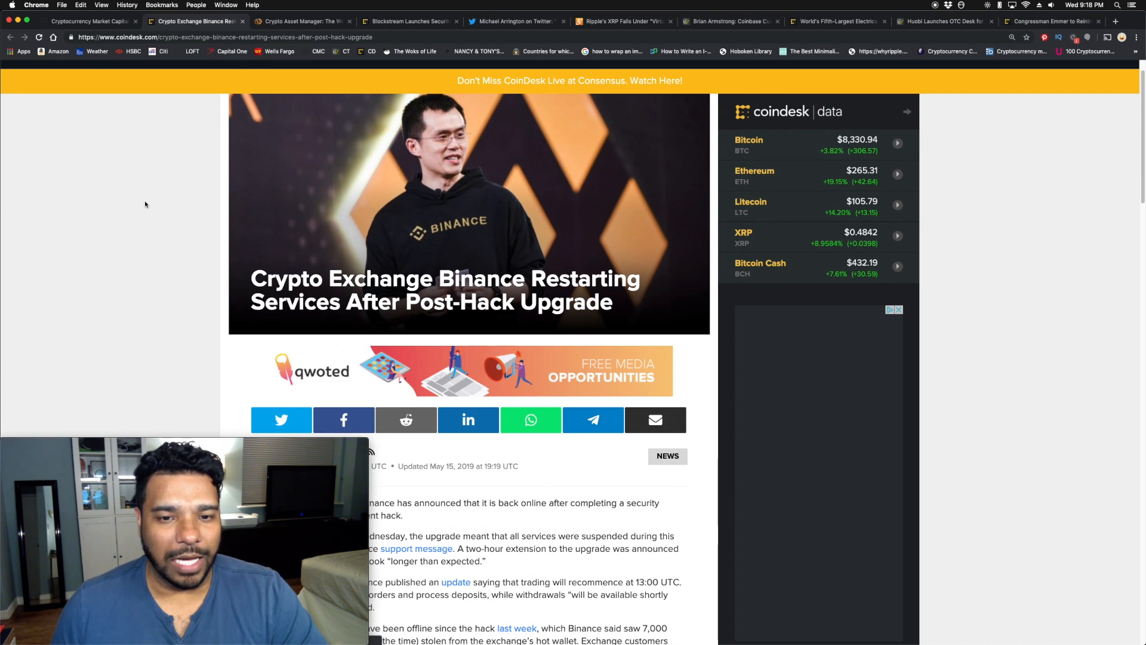
scroll(146, 205, up, 1)
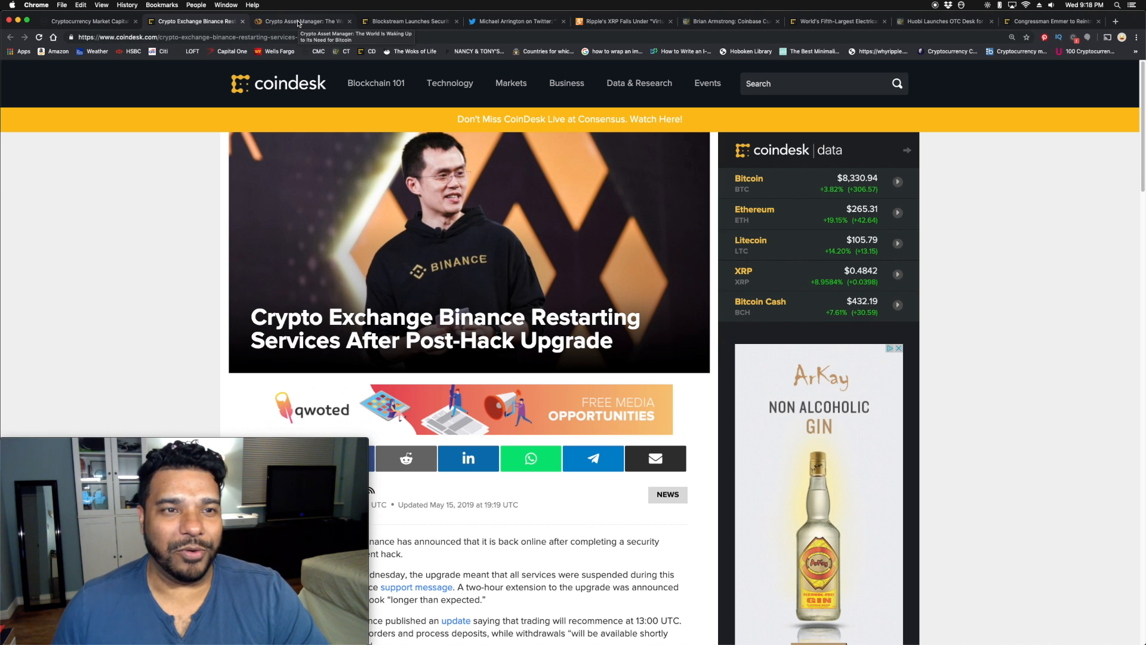
Move from the CoinDesk Binance article to the CCN 'Crypto Asset Manager' article
click(298, 22)
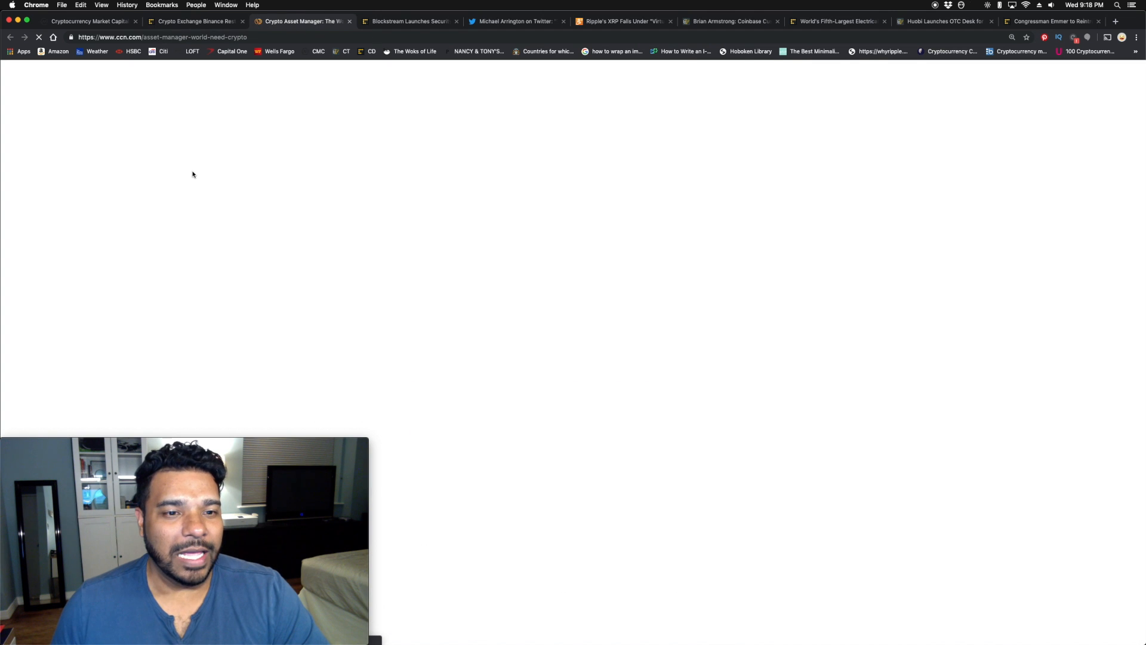
scroll(150, 182, up, 3)
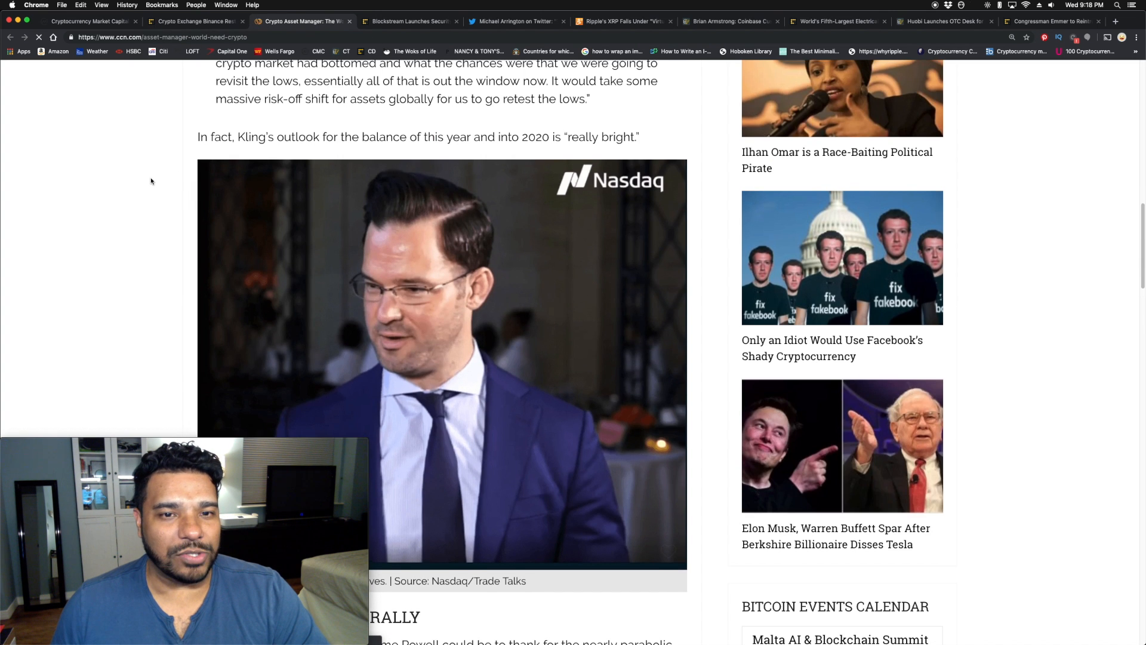
scroll(150, 181, up, 3)
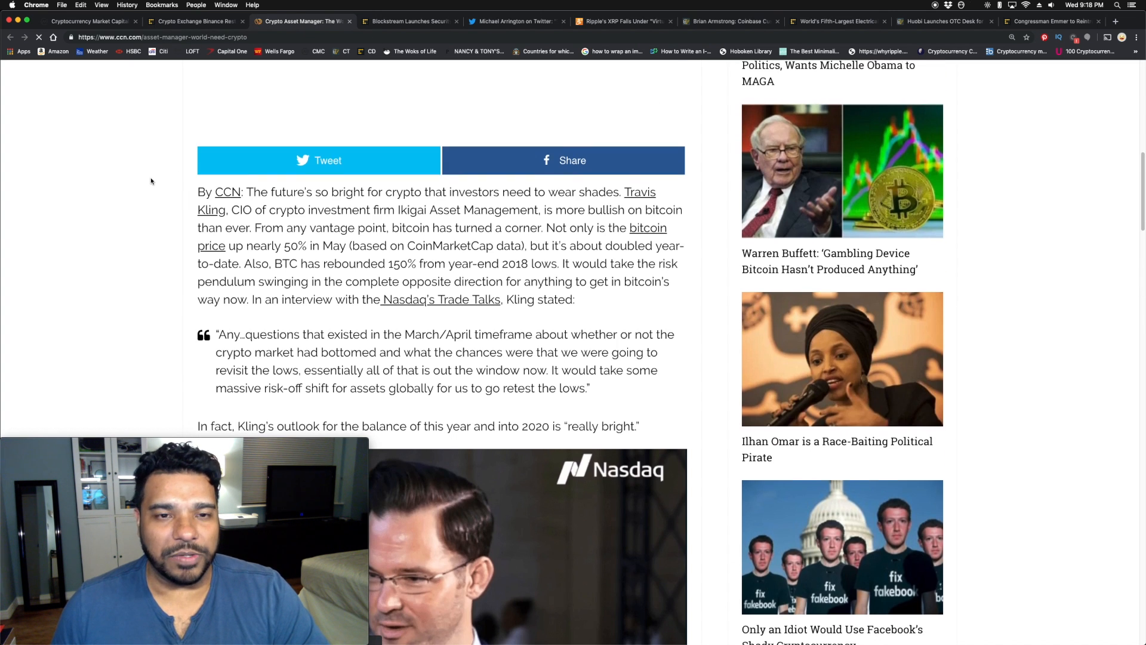
scroll(150, 181, up, 3)
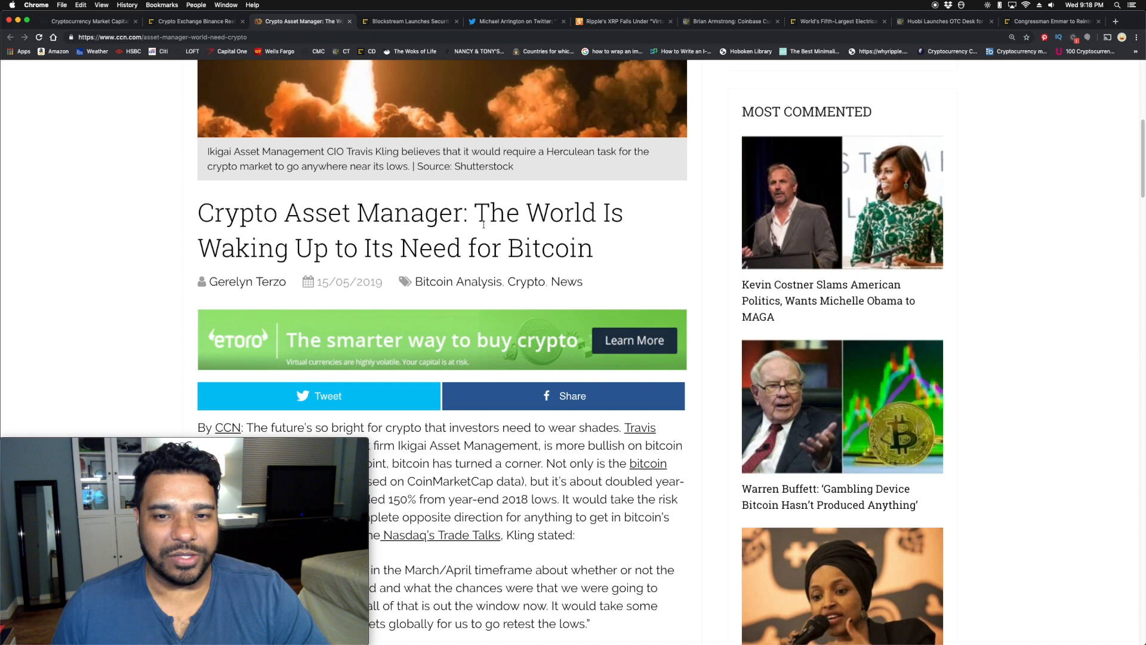
scroll(142, 234, down, 3)
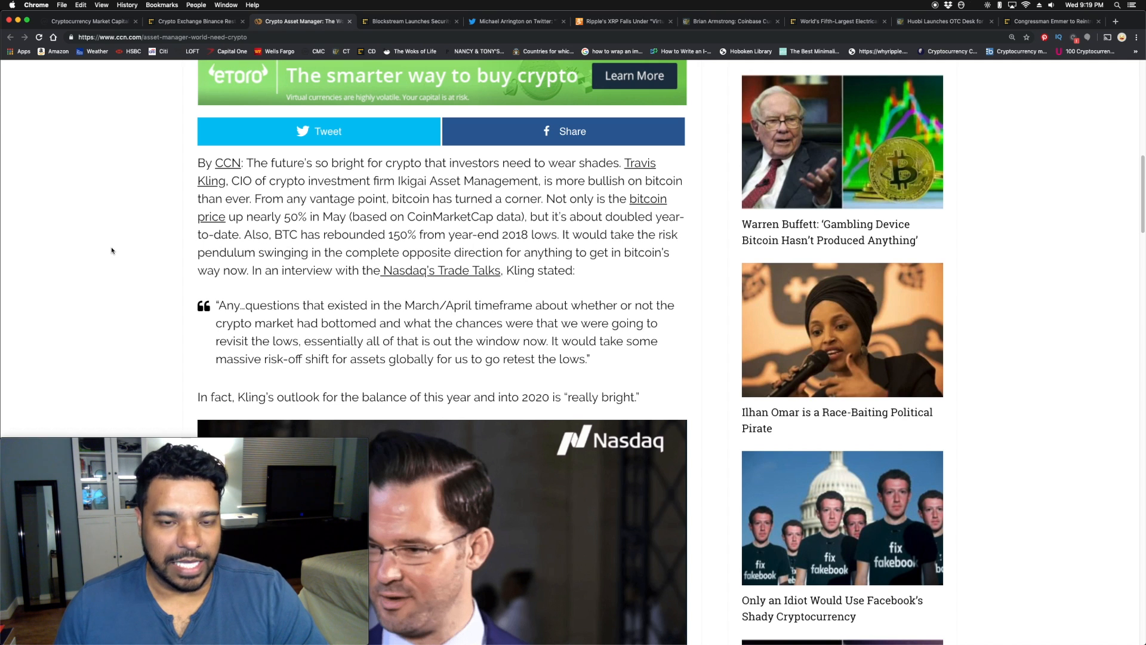
scroll(113, 250, up, 3)
scroll(112, 251, up, 3)
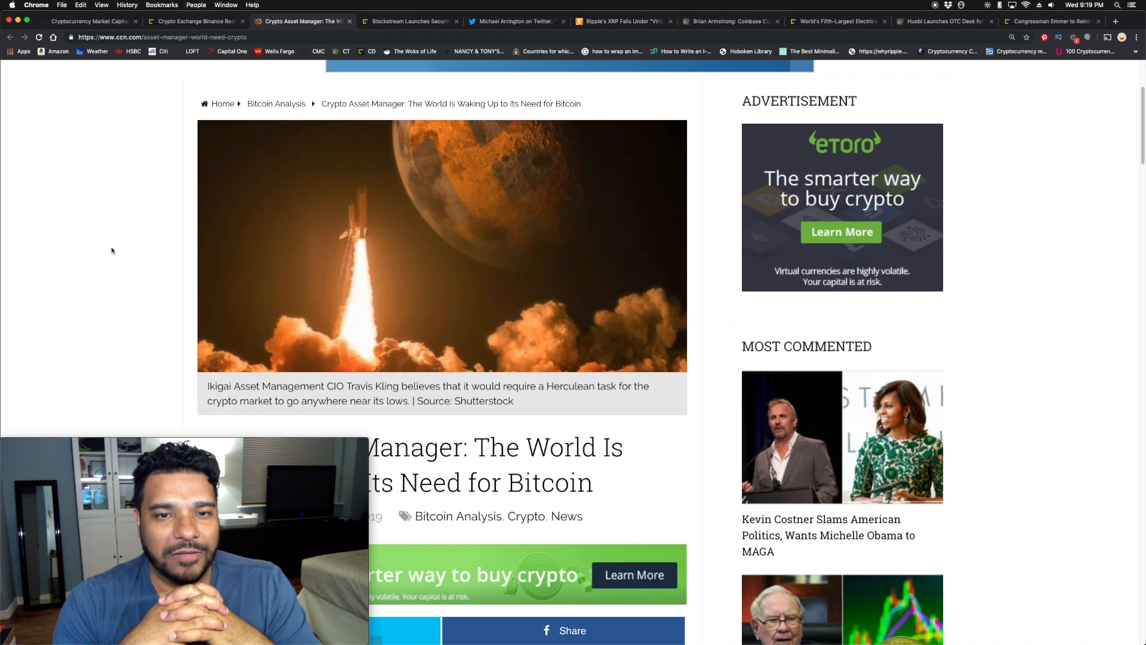
Leave the CCN piece for CoinDesk's Blockstream security token platform article
click(429, 23)
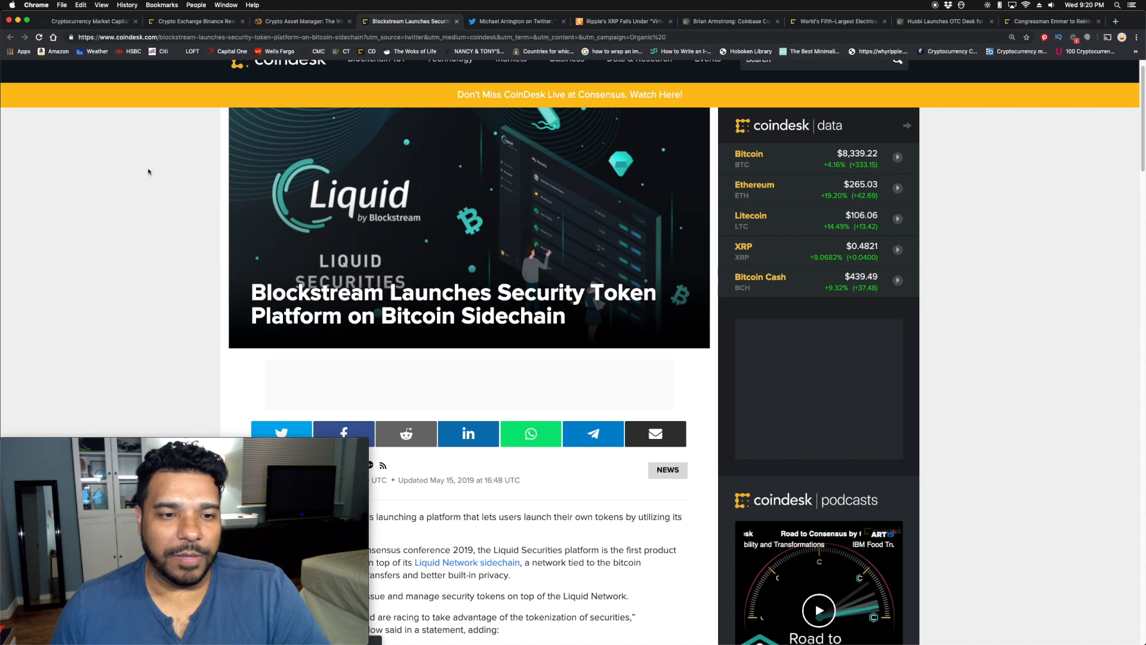
scroll(134, 197, down, 1)
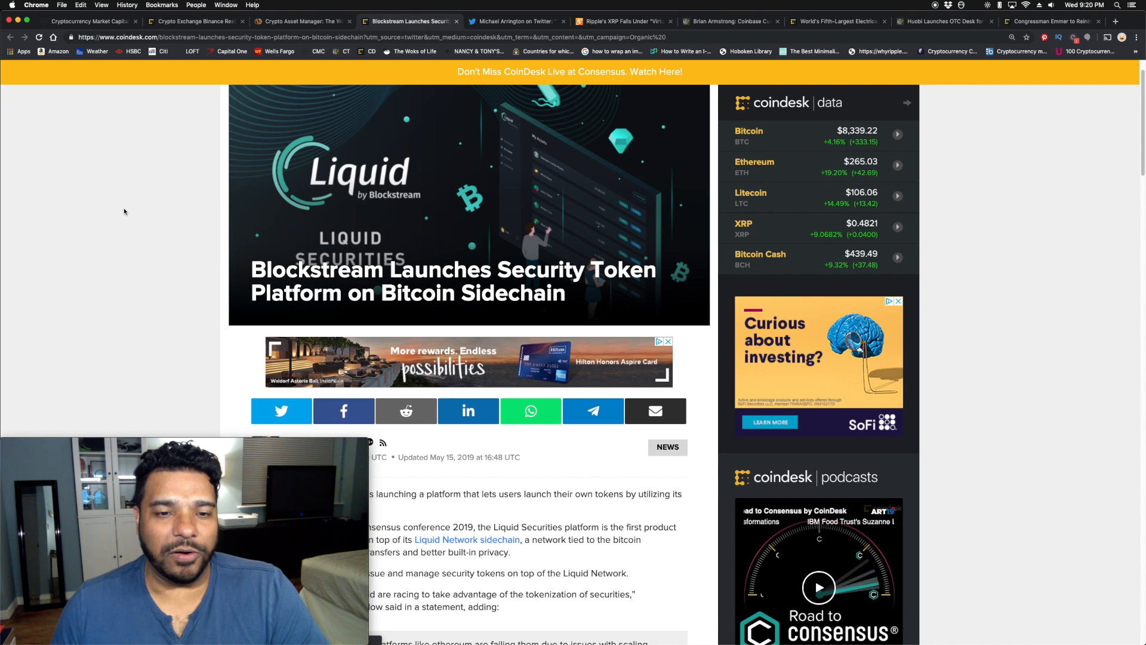
scroll(124, 212, down, 5)
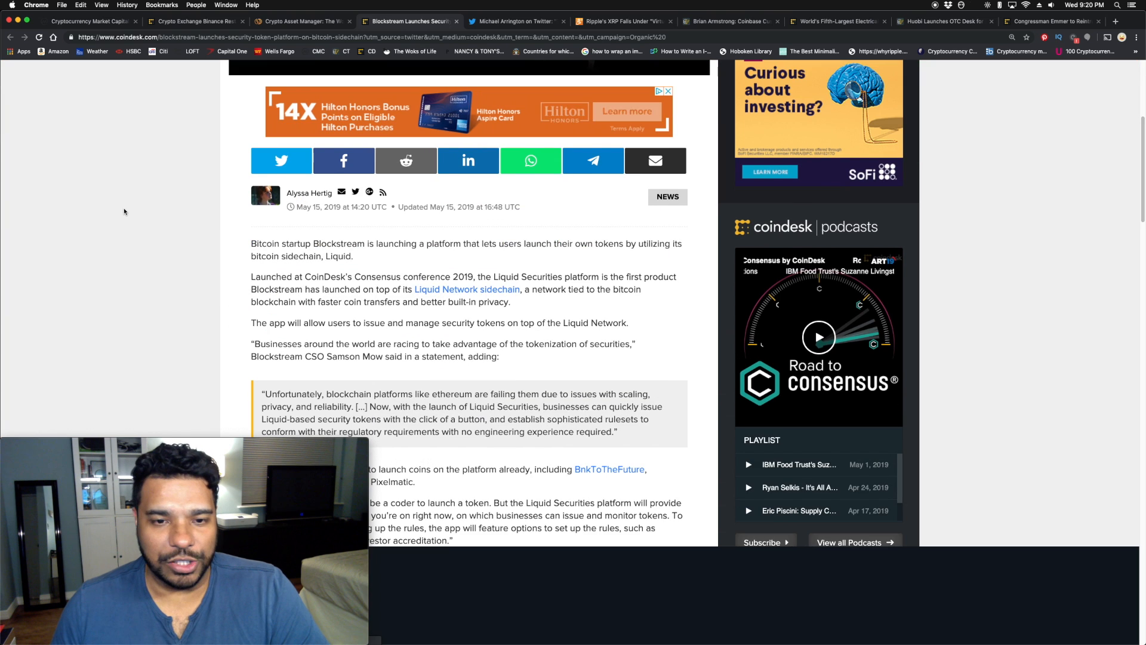
scroll(125, 211, down, 1)
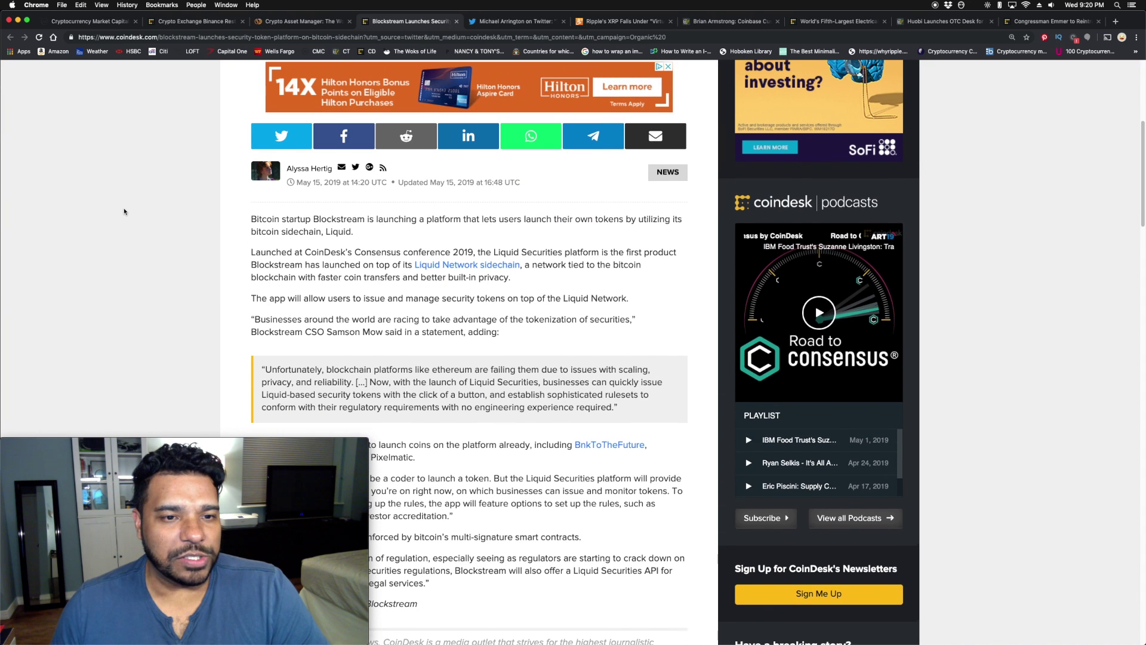
scroll(124, 212, down, 1)
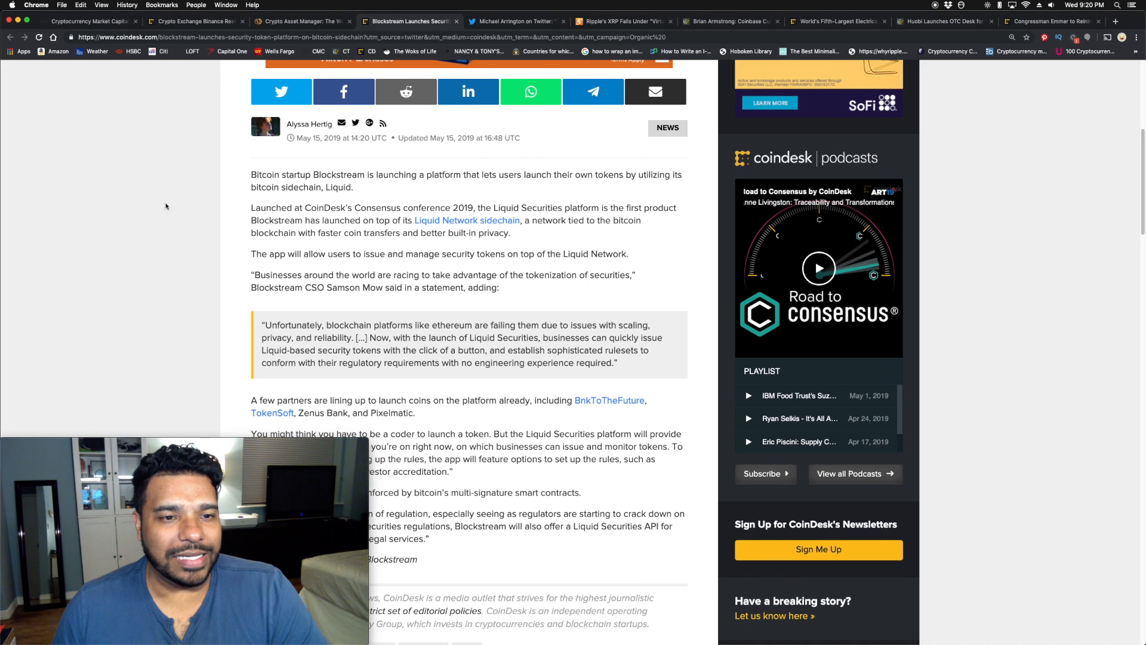
scroll(165, 206, down, 1)
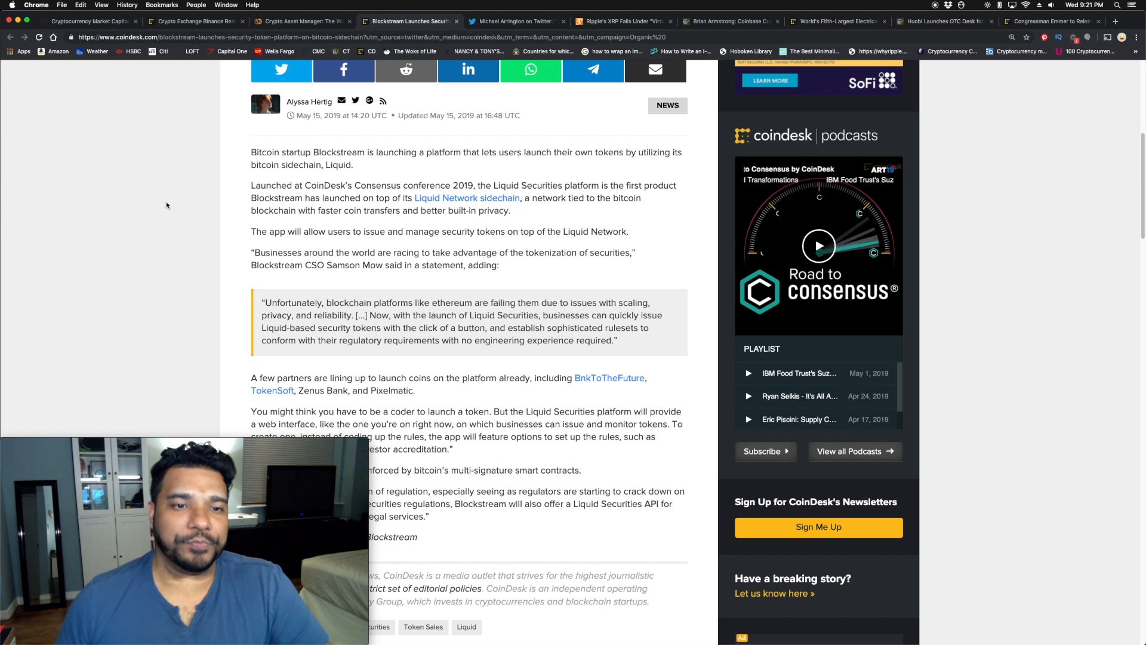
scroll(196, 232, up, 2)
scroll(196, 233, up, 3)
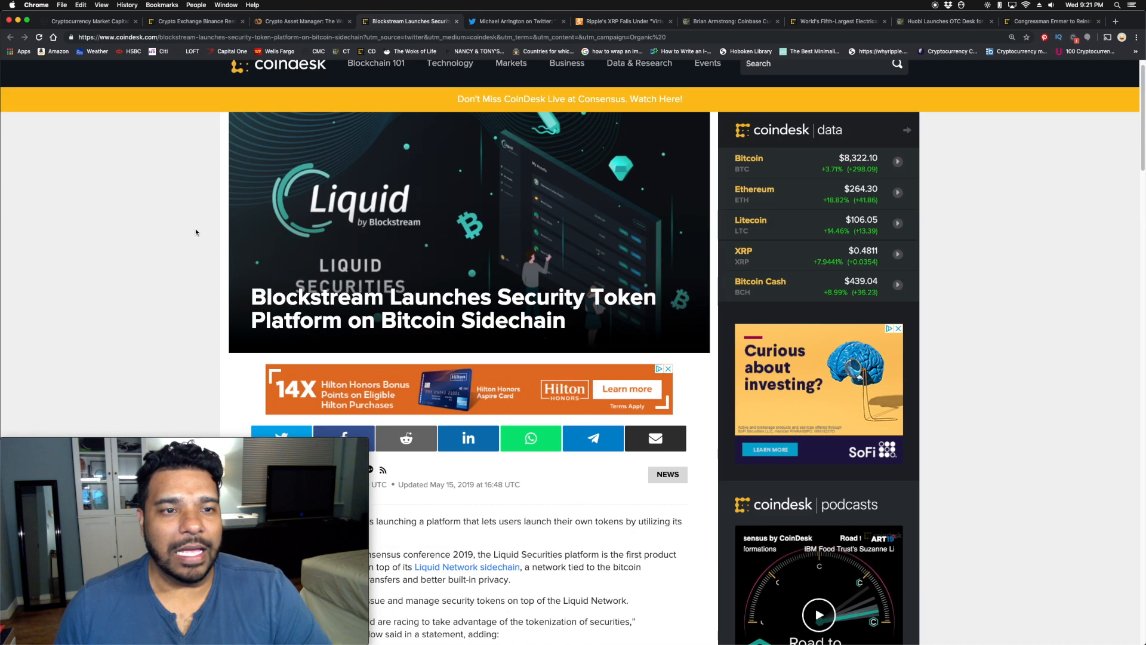
Return from the Blockstream article to the CoinMarketCap price rankings
click(113, 25)
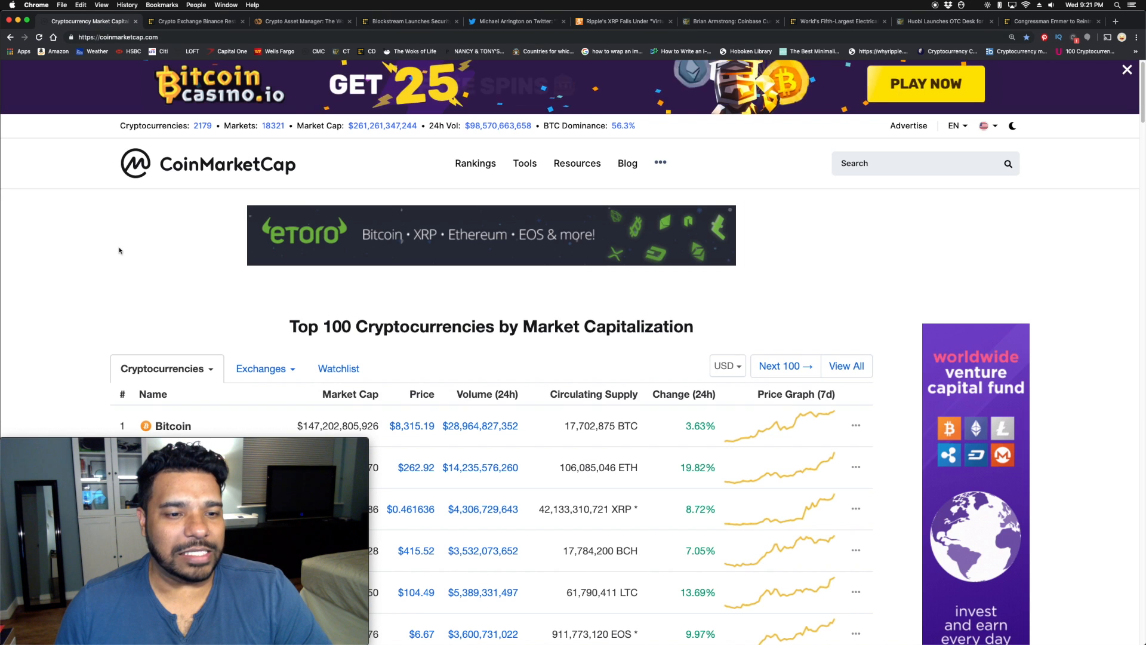
scroll(84, 257, down, 2)
scroll(83, 257, down, 2)
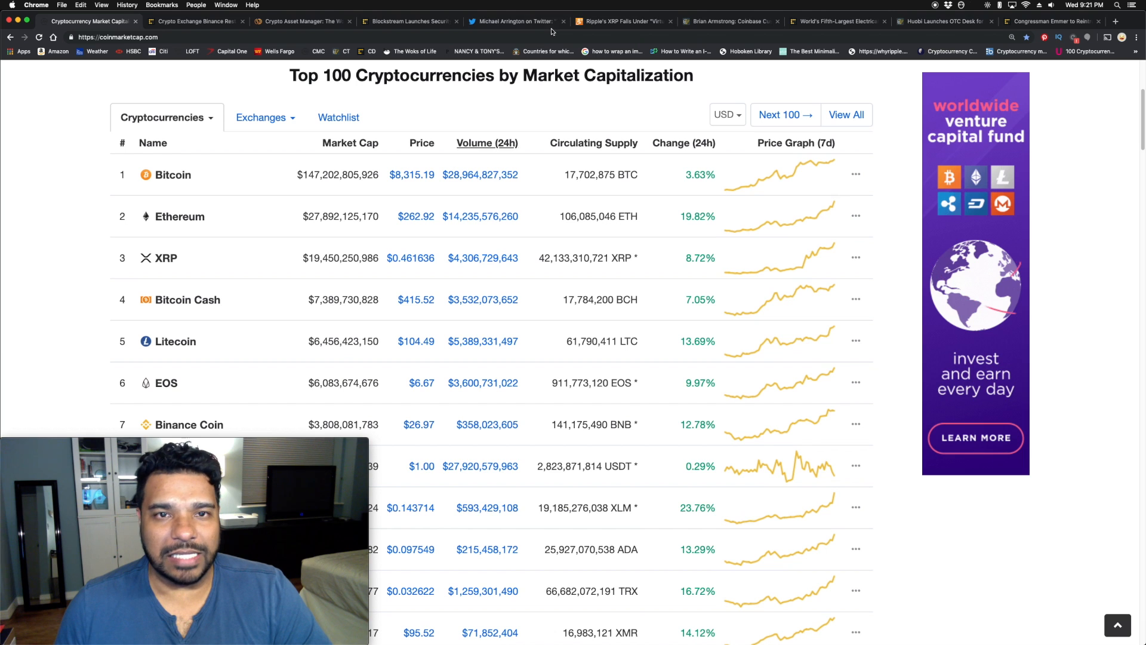
Bring up Michael Arrington's tweet saying the XRP move looks real
click(517, 21)
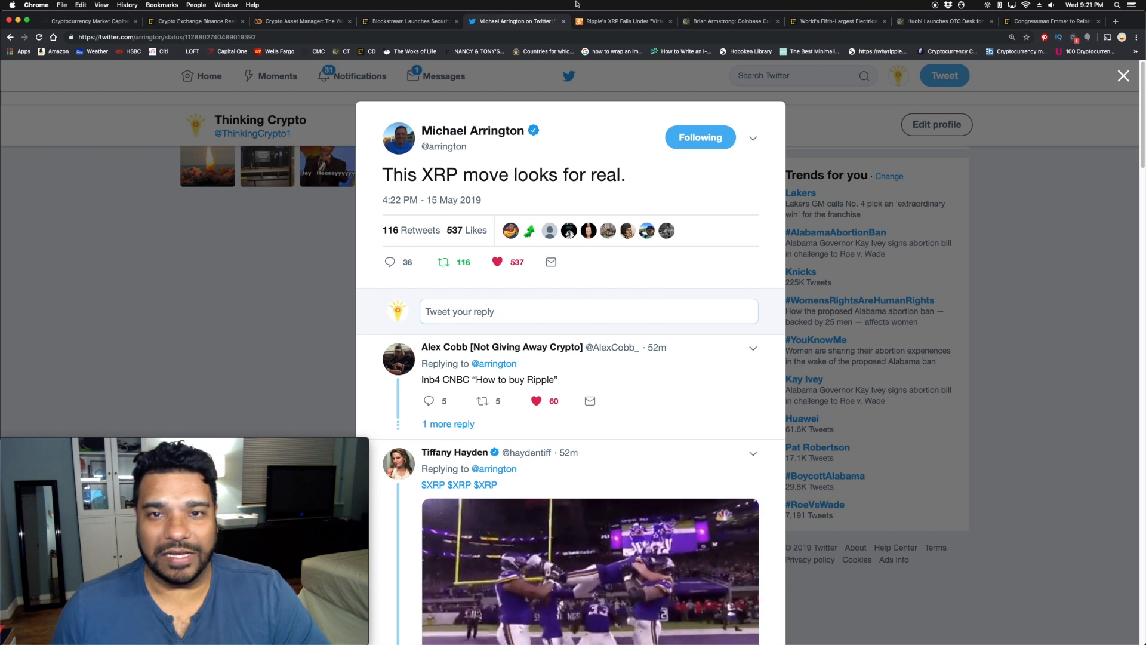
Move on to the Bitcoin Exchange Guide article on Ripple's XRP in Japan
click(640, 21)
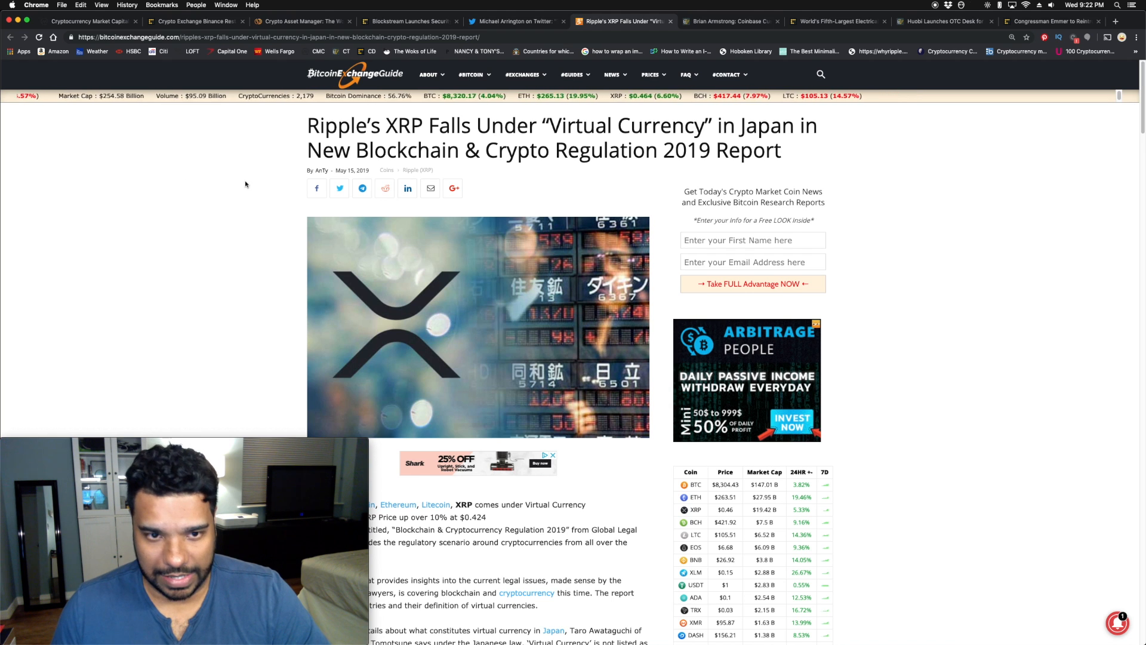
scroll(245, 184, down, 3)
scroll(246, 184, down, 3)
scroll(246, 184, down, 3)
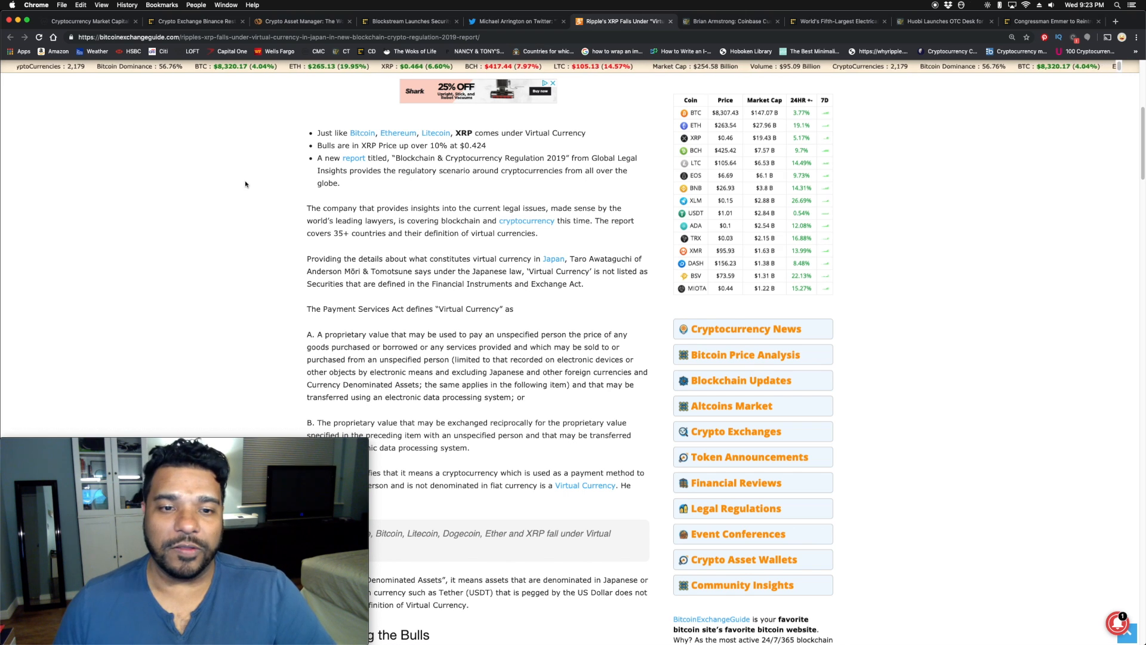
scroll(292, 201, up, 10)
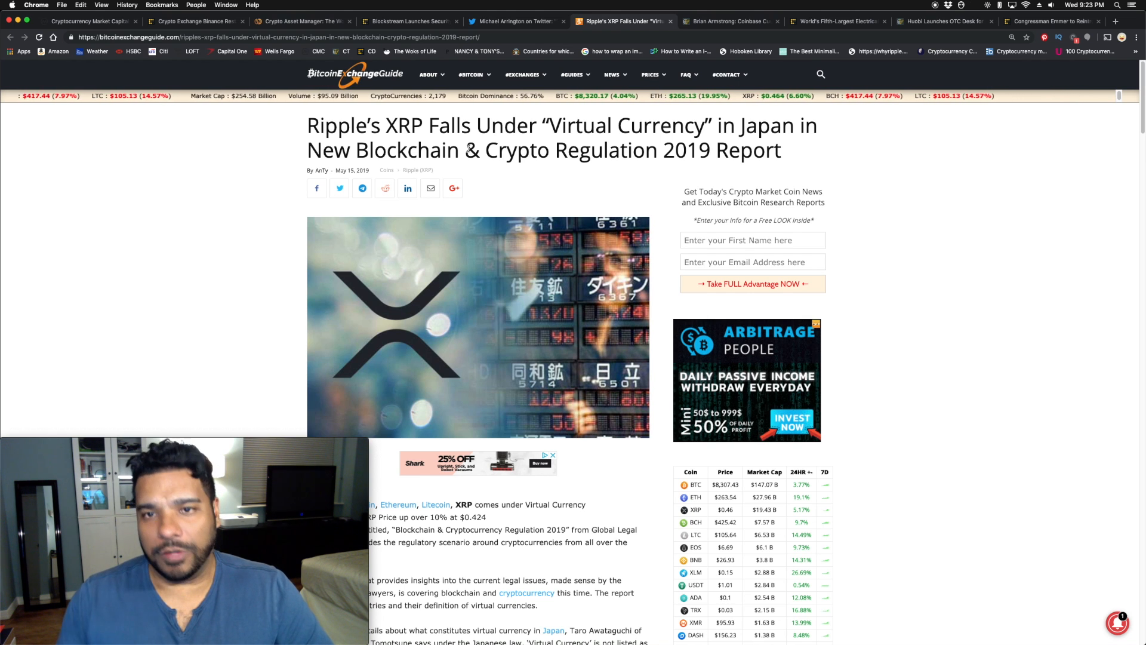
Leave the XRP article for Cointelegraph's Brian Armstrong Coinbase Custody piece
click(735, 26)
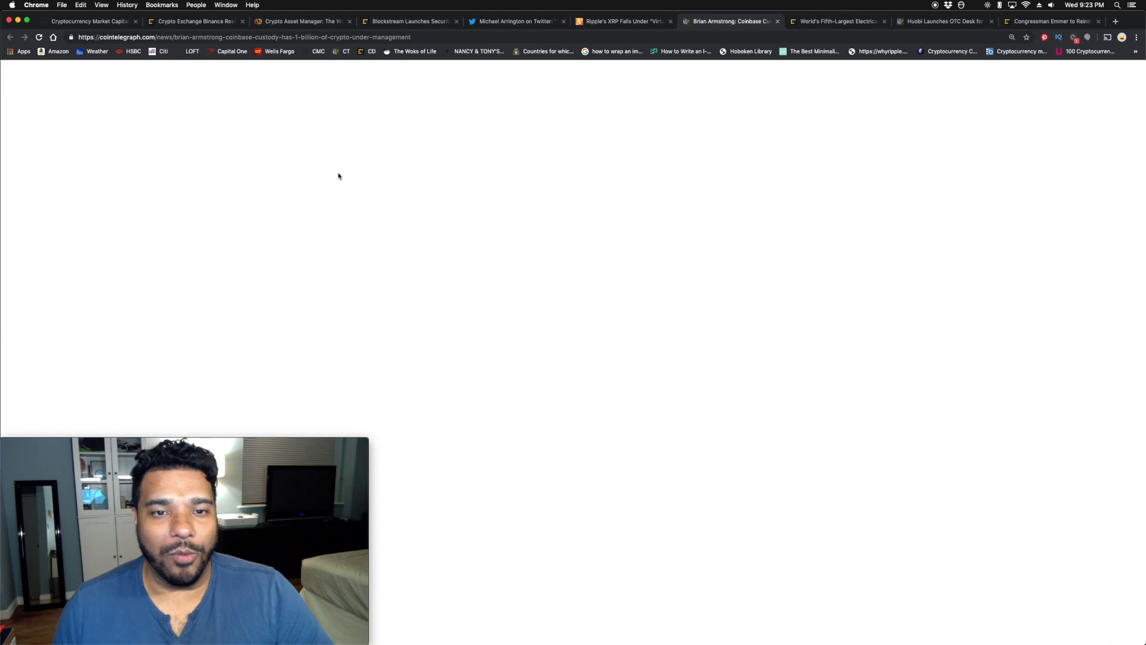
scroll(219, 192, down, 1)
scroll(219, 192, down, 3)
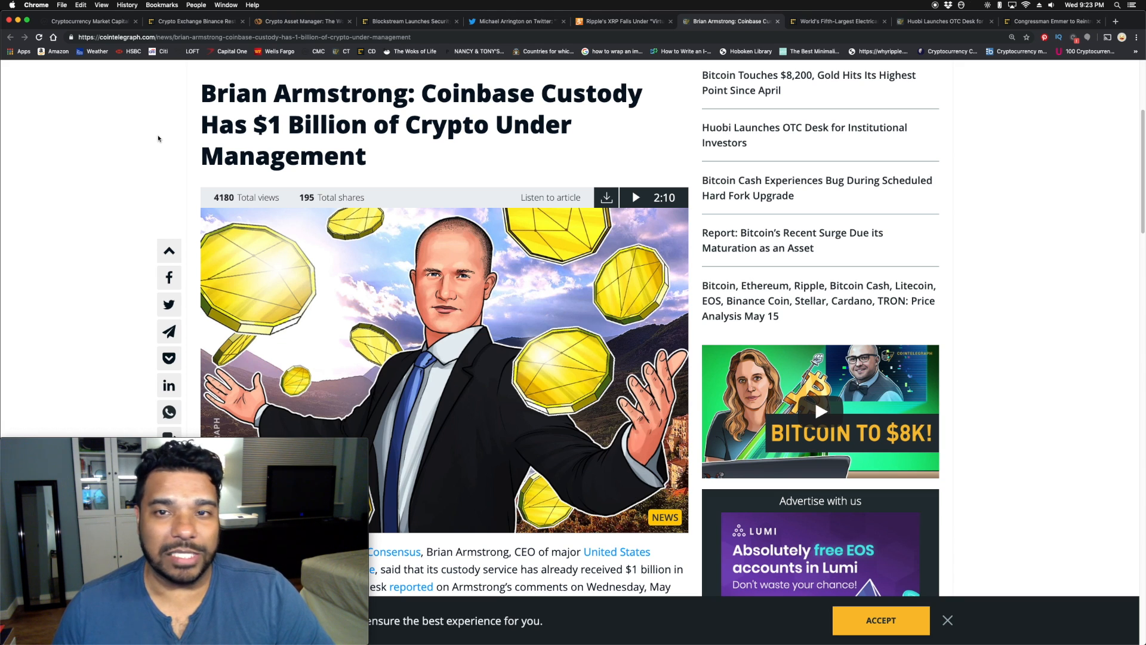
scroll(159, 138, down, 2)
scroll(159, 138, down, 3)
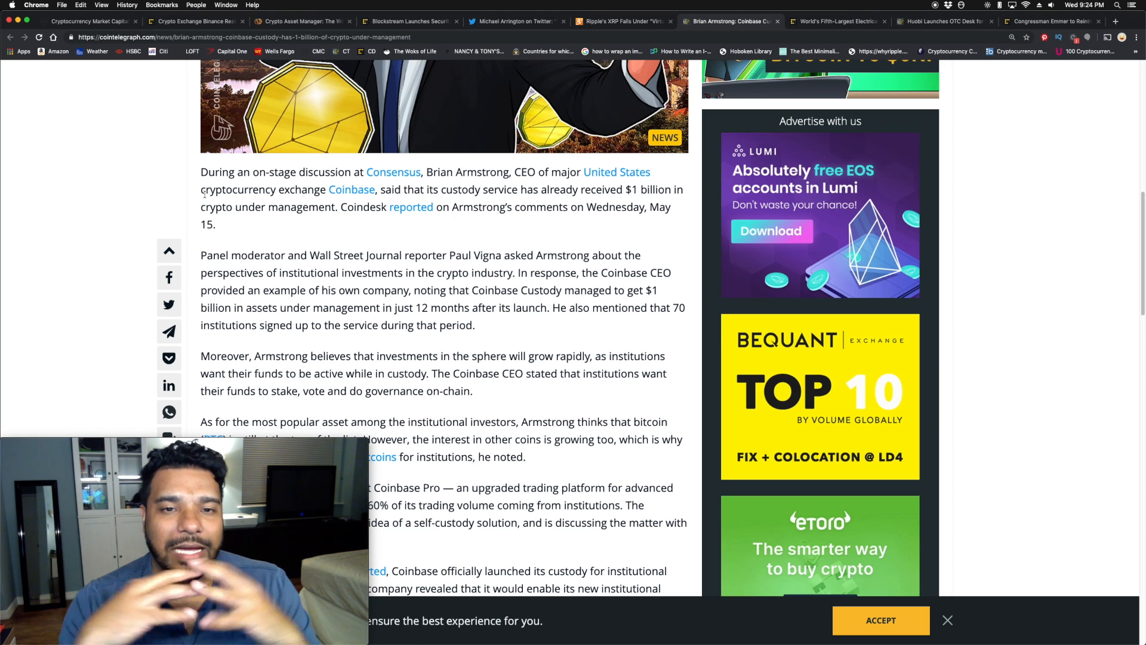
scroll(316, 162, up, 3)
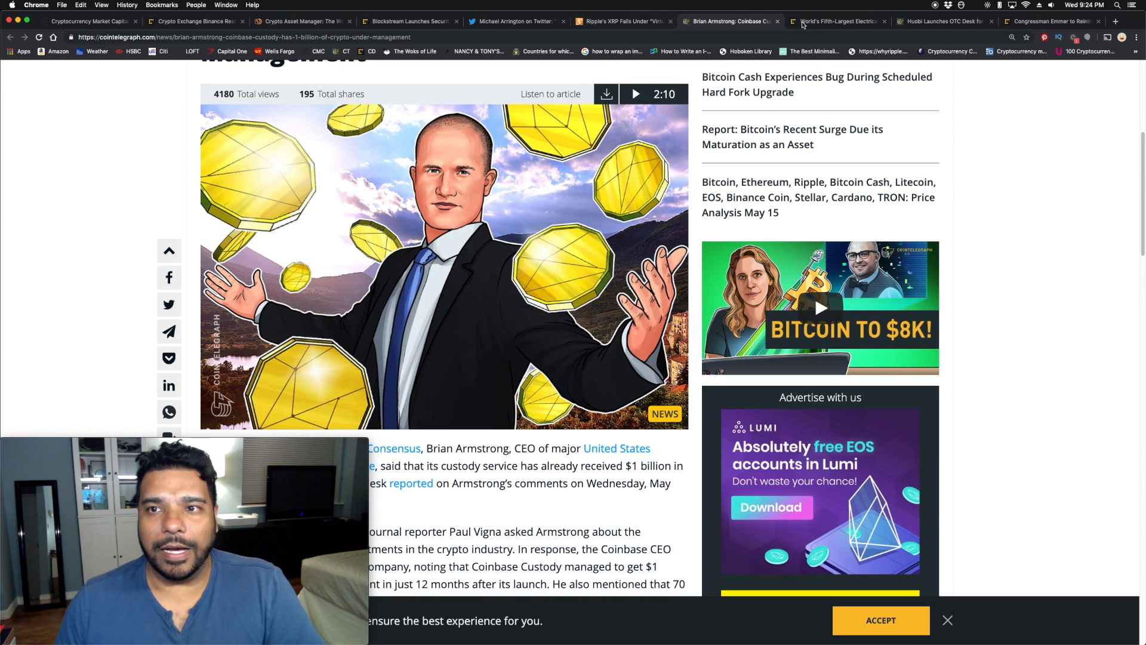
scroll(501, 143, up, 2)
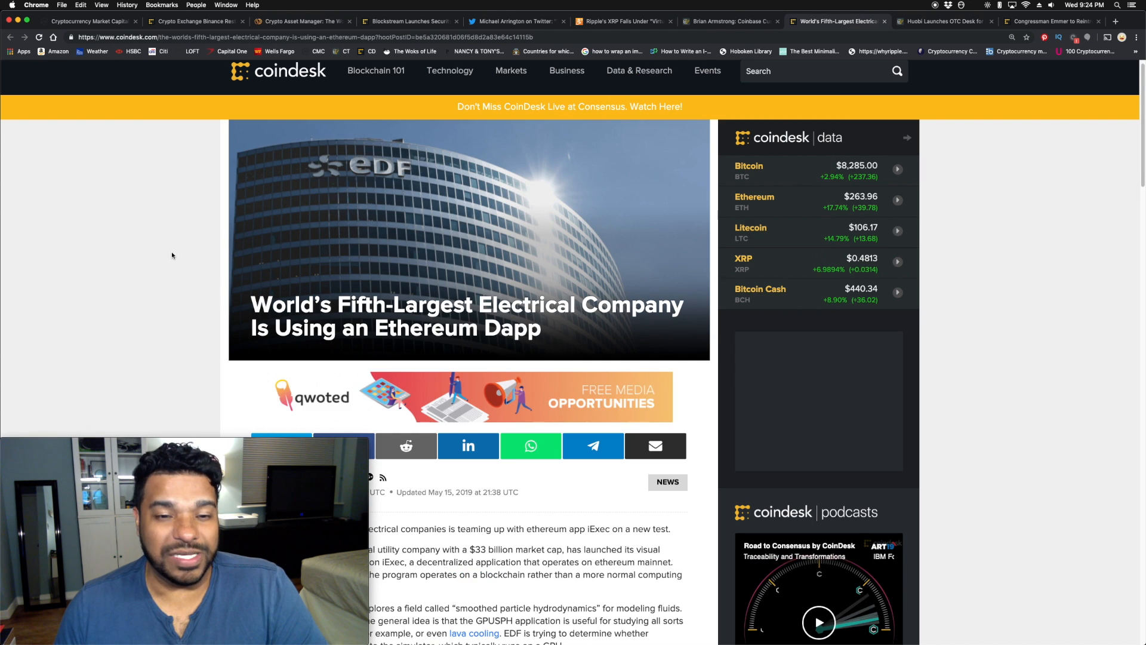
scroll(172, 255, down, 5)
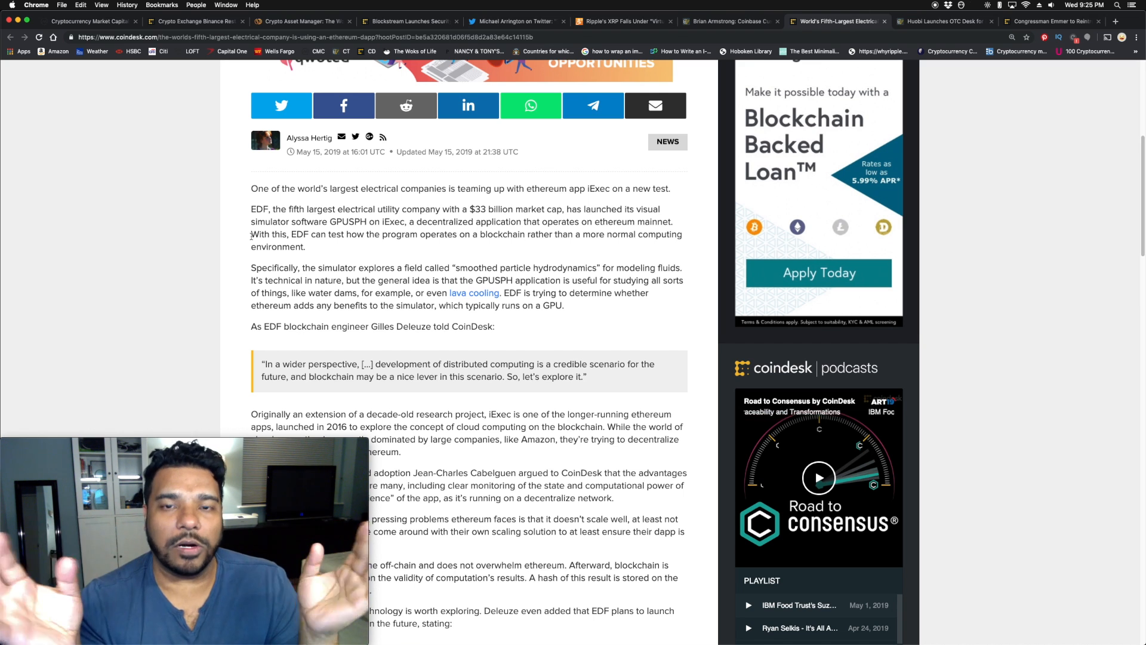
Move from the EDF–iExec Ethereum story to the Huobi OTC desk article
click(960, 22)
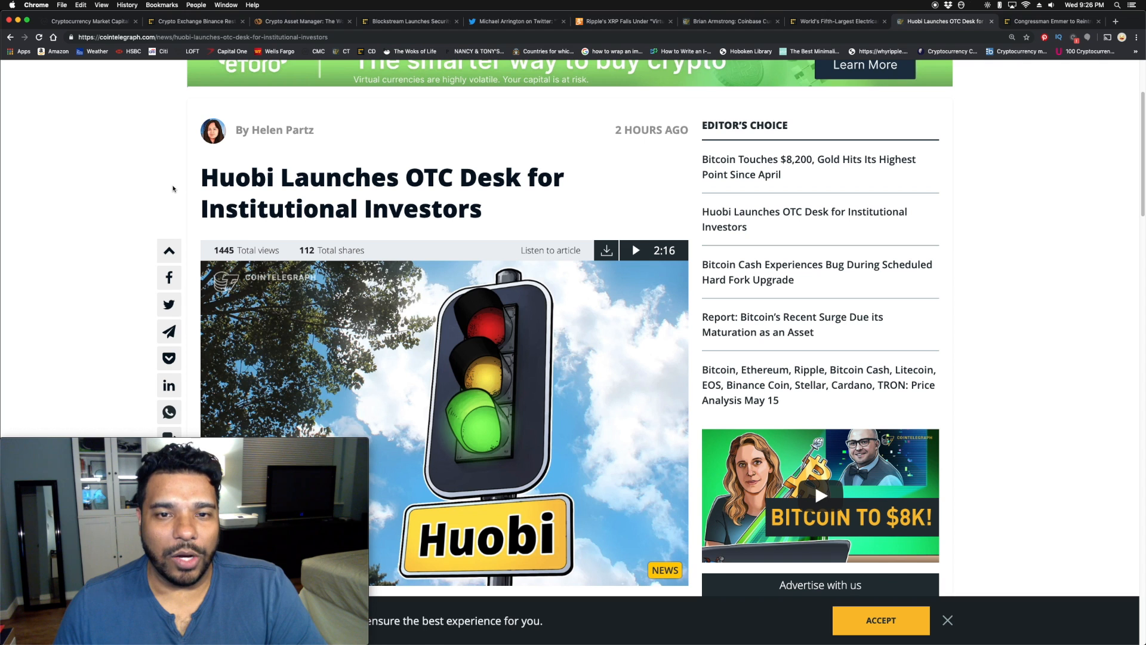
scroll(159, 181, up, 3)
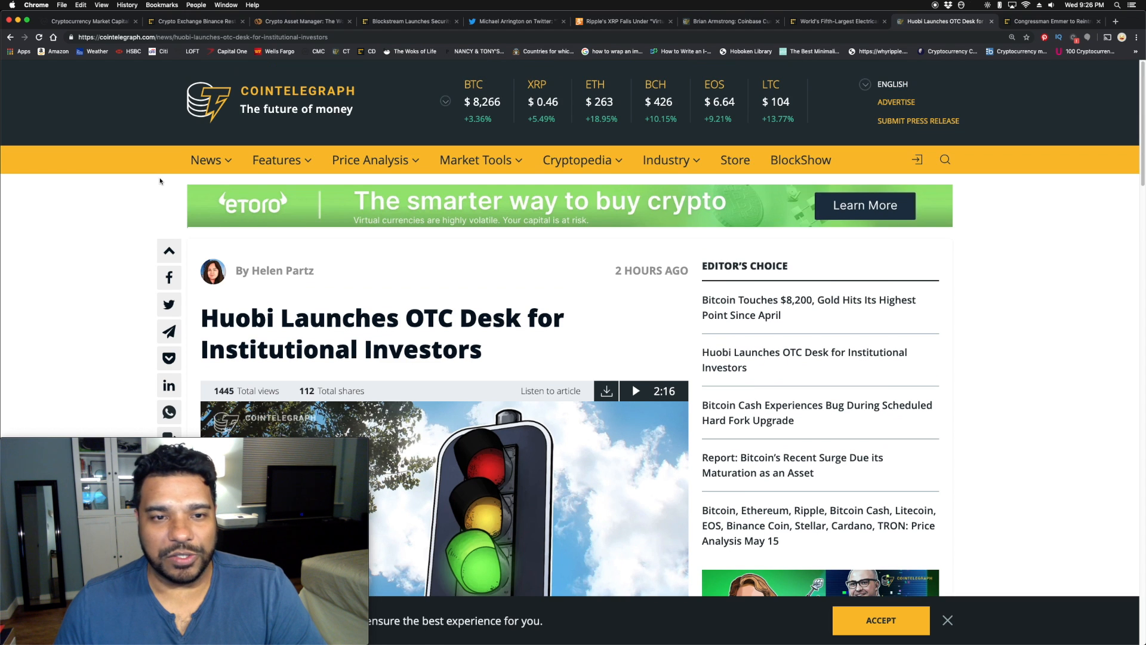
scroll(146, 180, down, 1)
scroll(146, 180, down, 3)
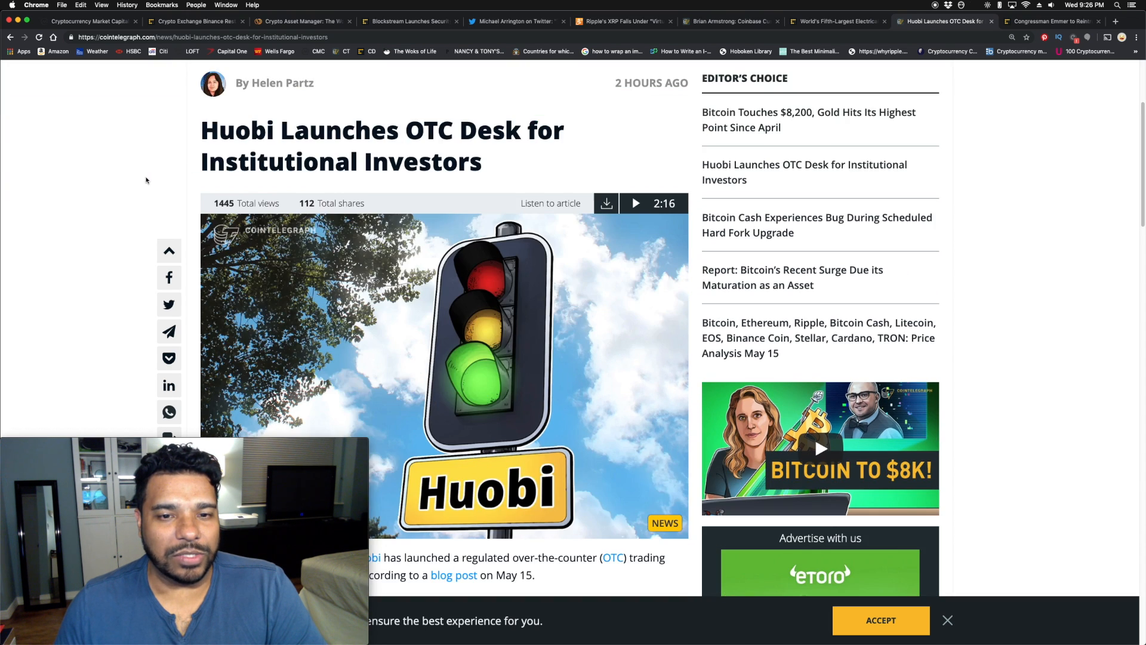
scroll(143, 179, down, 3)
scroll(140, 180, down, 3)
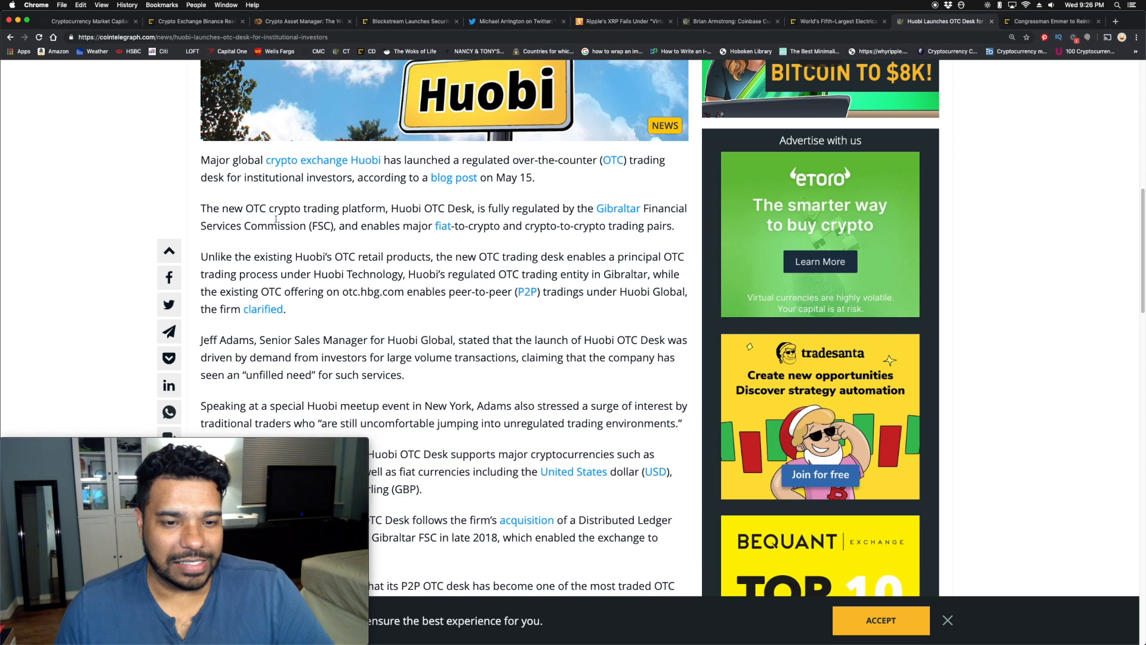
scroll(276, 220, up, 5)
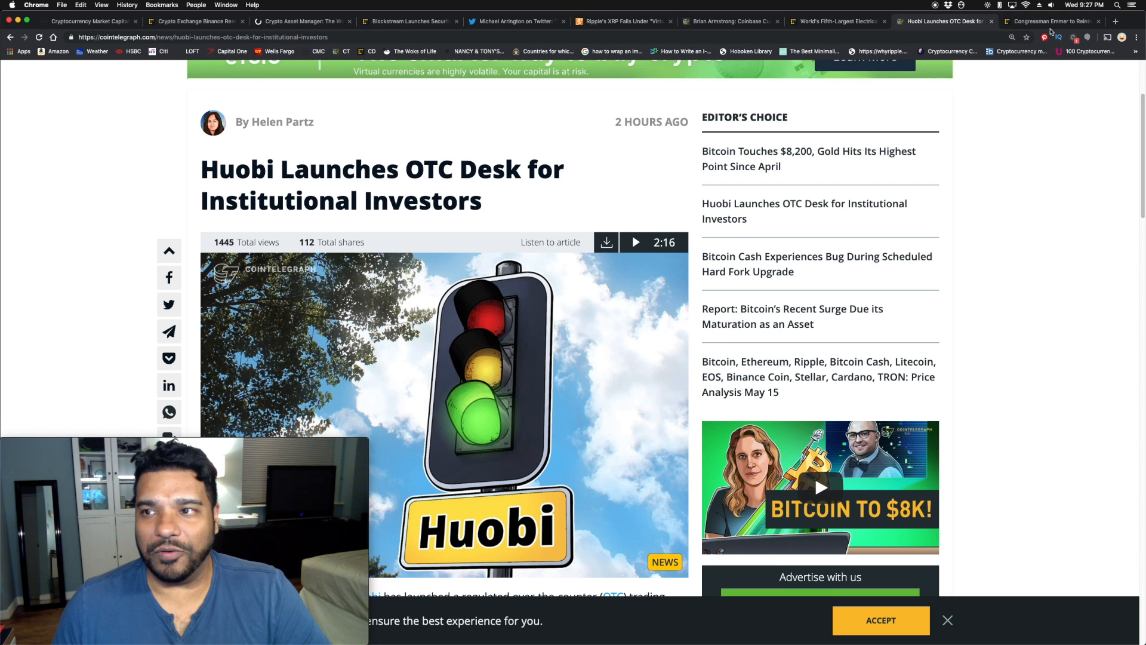
click(1051, 21)
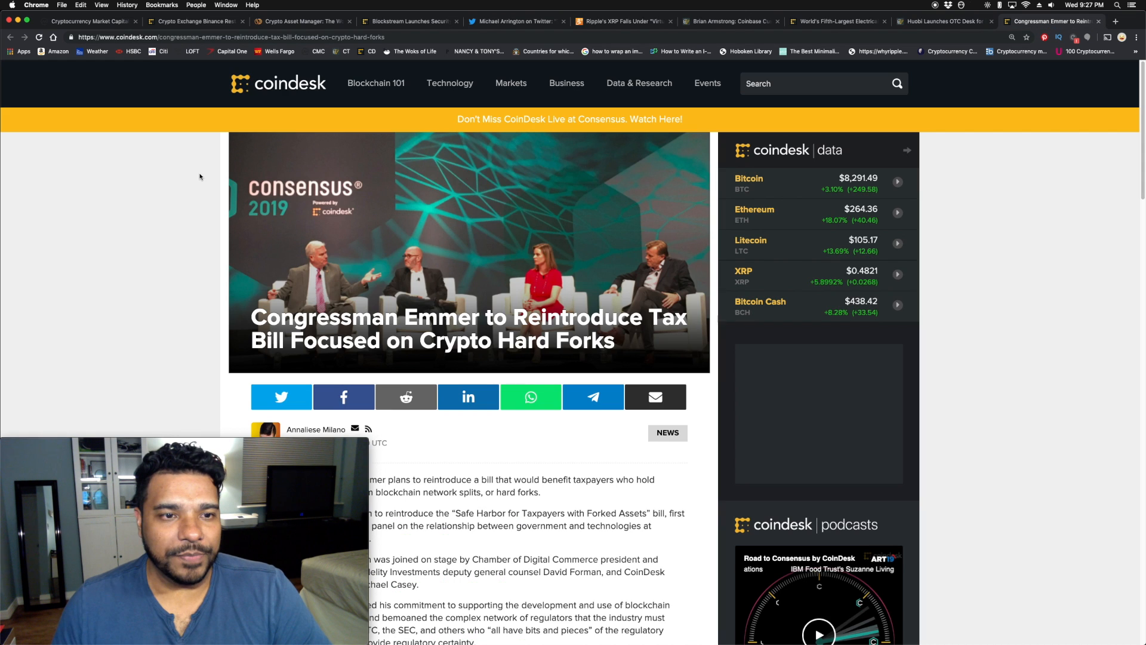
scroll(192, 176, down, 1)
scroll(192, 177, down, 1)
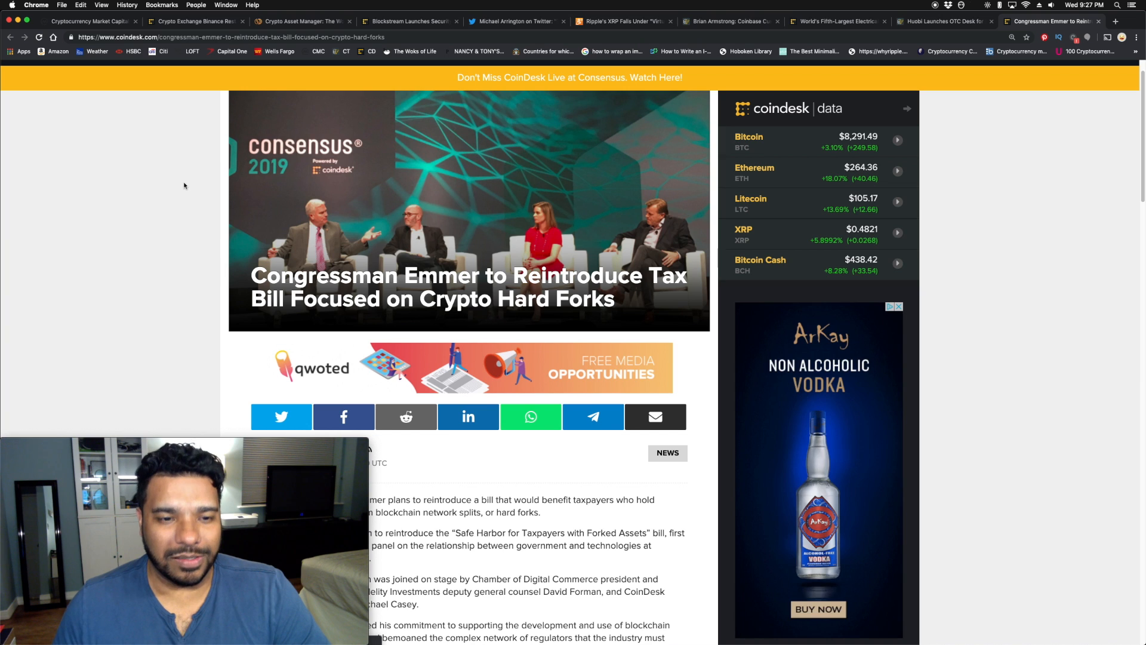
scroll(185, 185, down, 1)
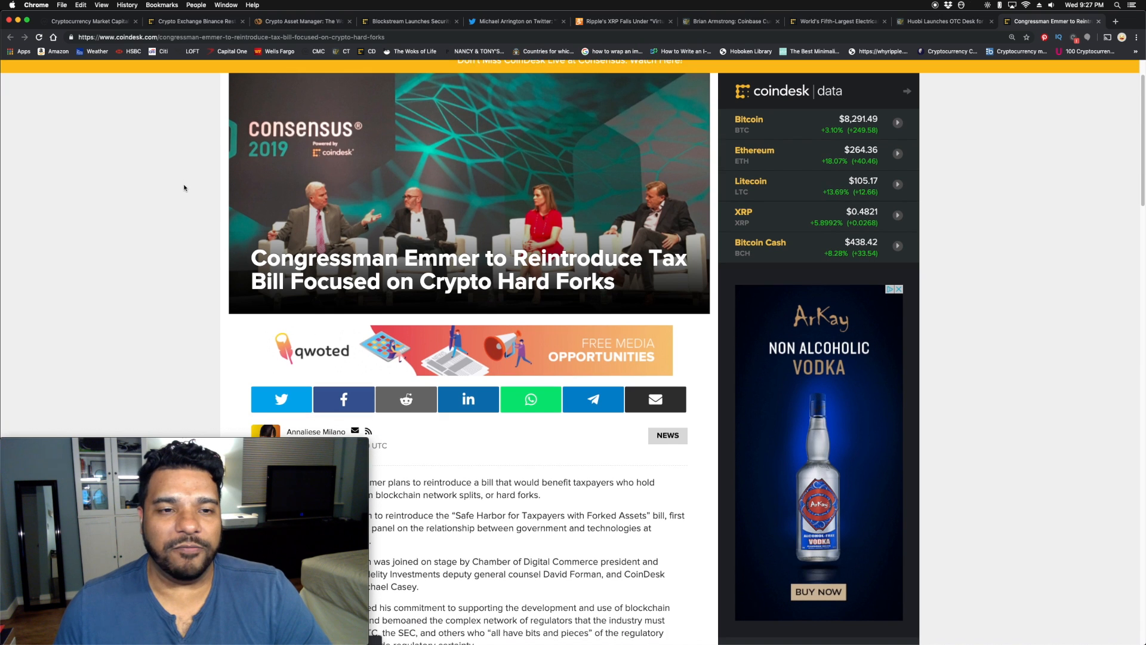
scroll(182, 189, down, 1)
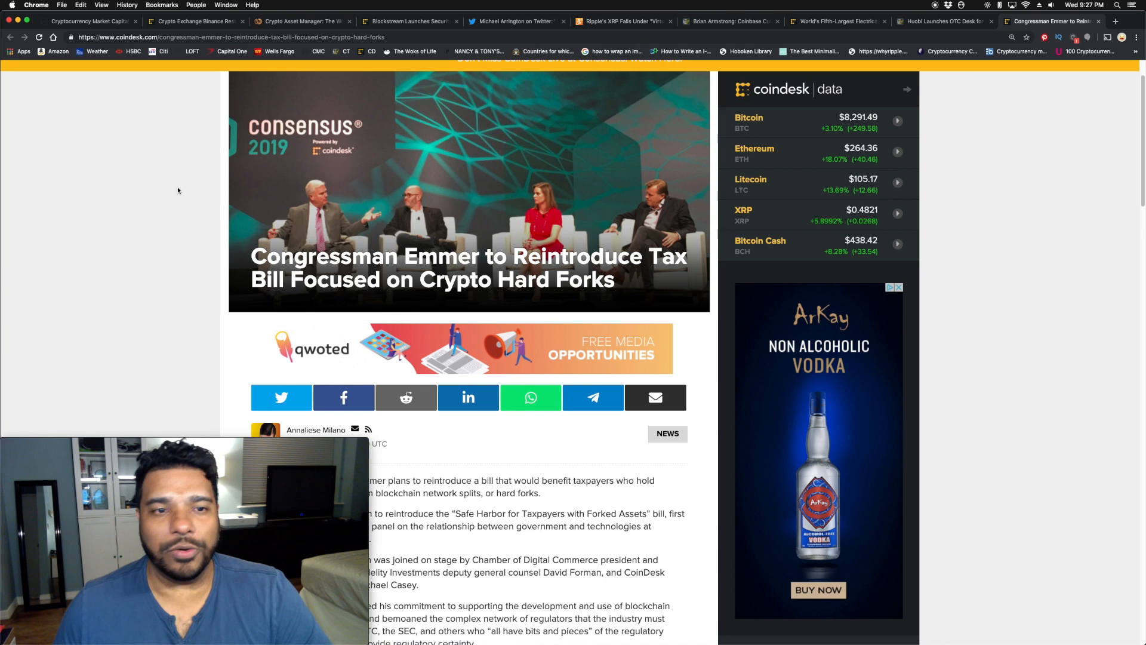
scroll(178, 191, down, 3)
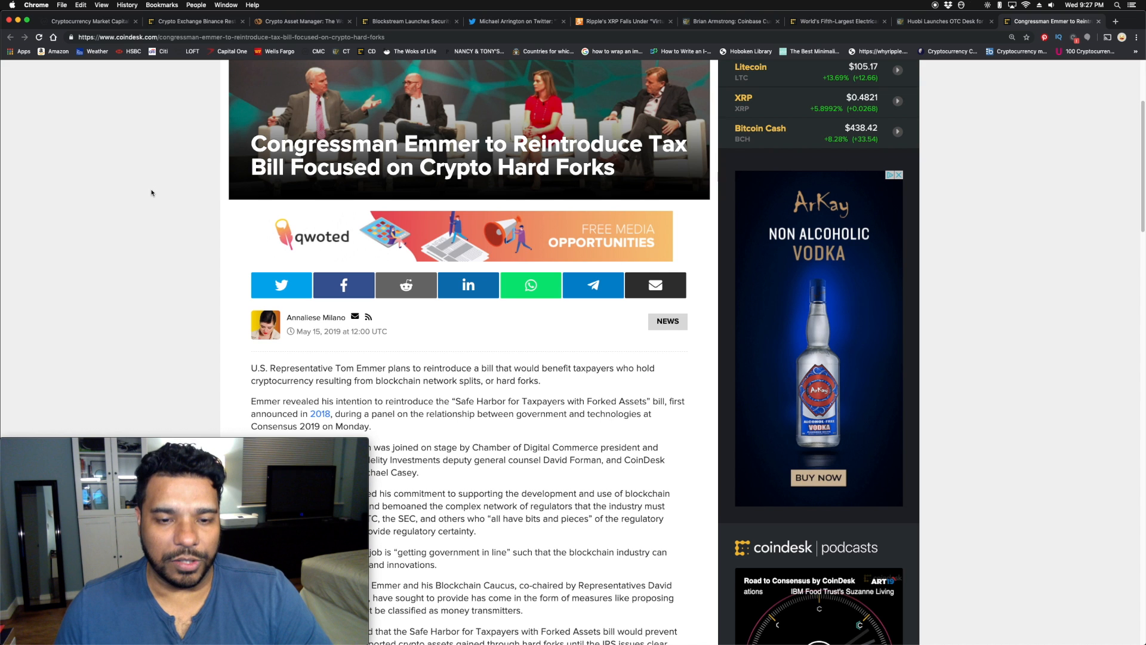
scroll(151, 193, up, 3)
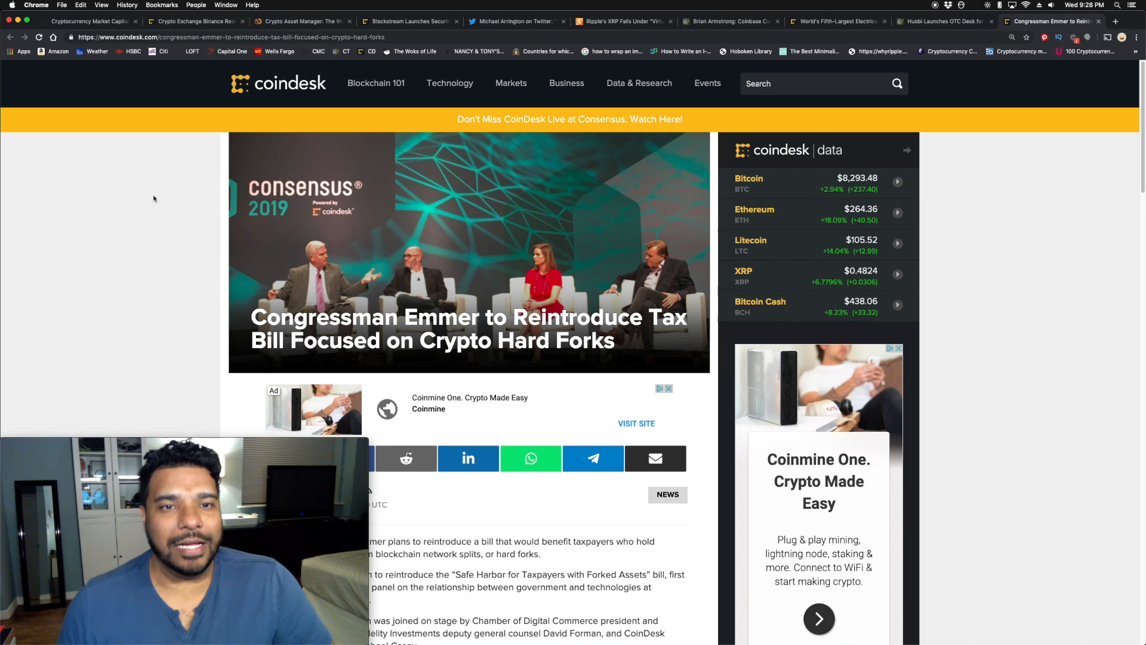
scroll(166, 180, down, 3)
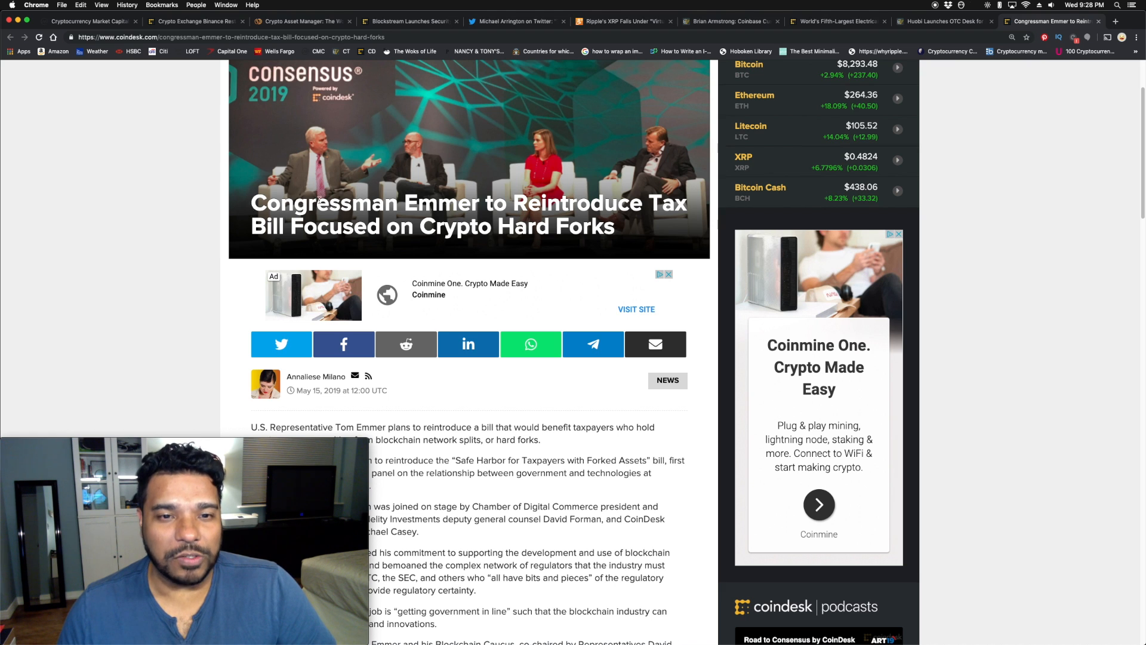
drag(250, 205, 541, 207)
click(486, 206)
scroll(161, 183, down, 3)
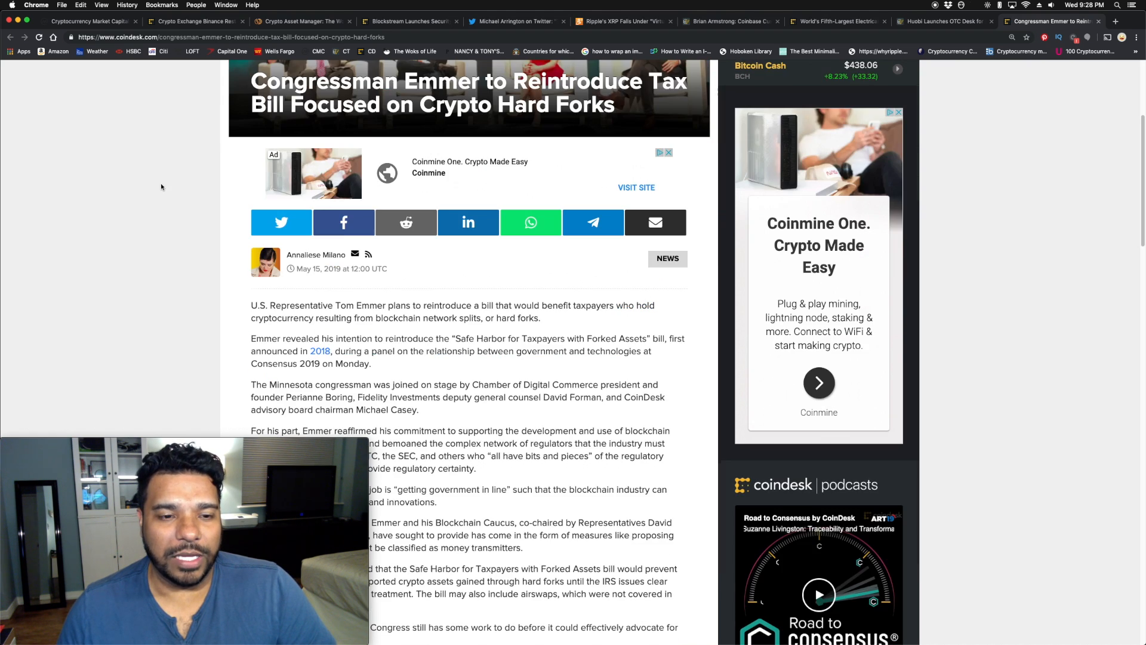
scroll(161, 182, up, 5)
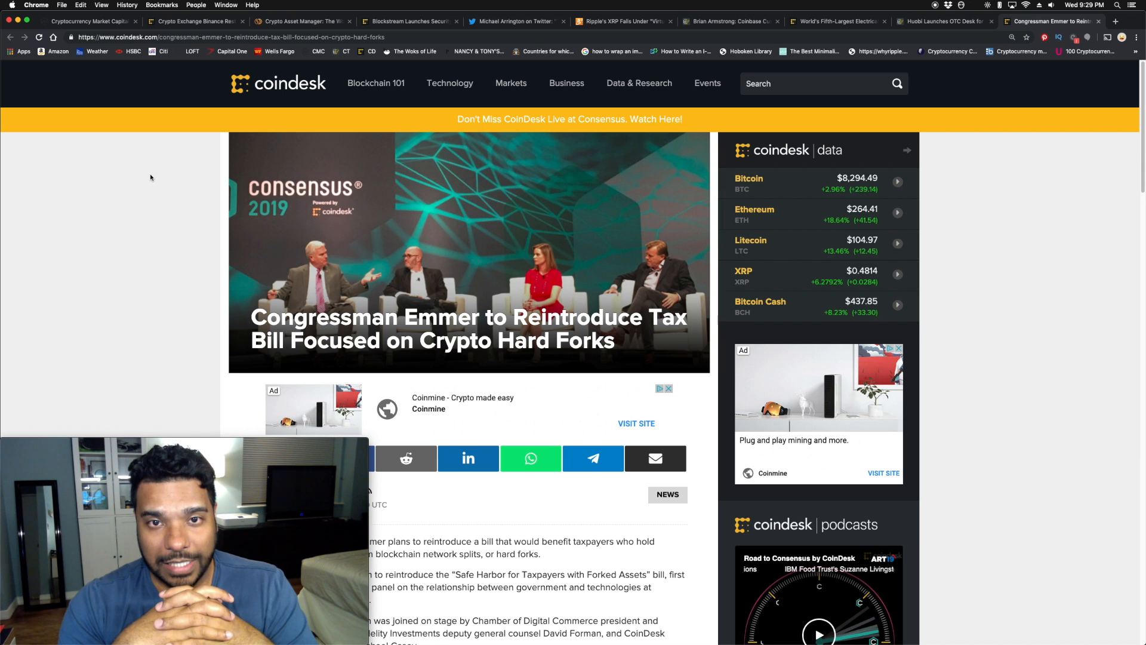
click(115, 19)
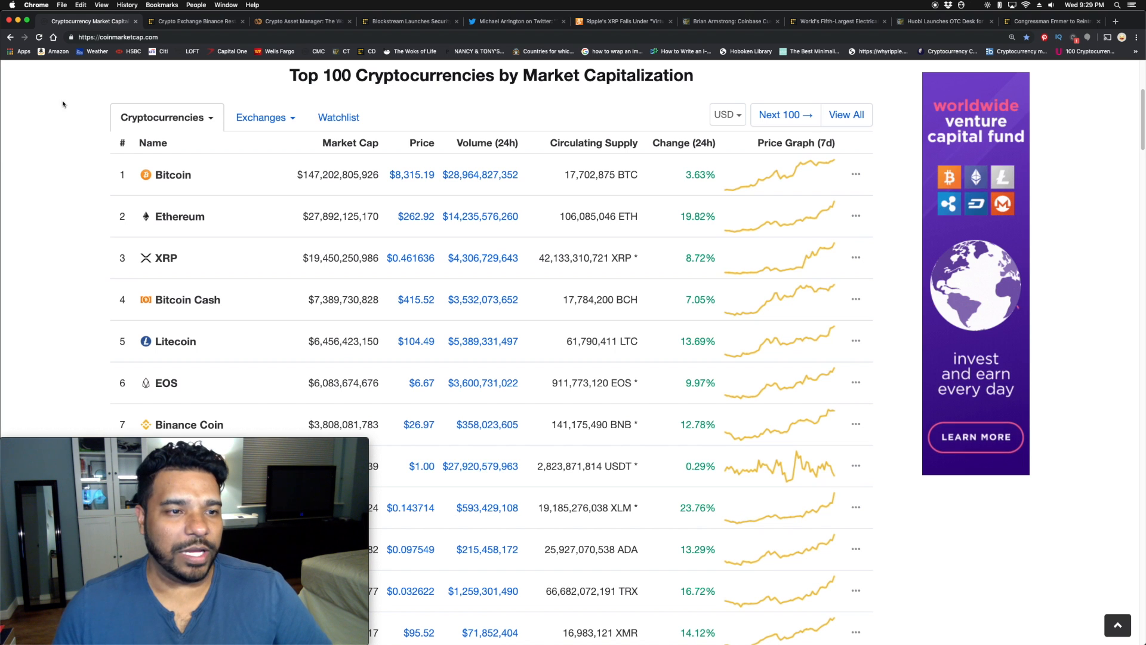
scroll(64, 154, up, 2)
scroll(64, 155, up, 2)
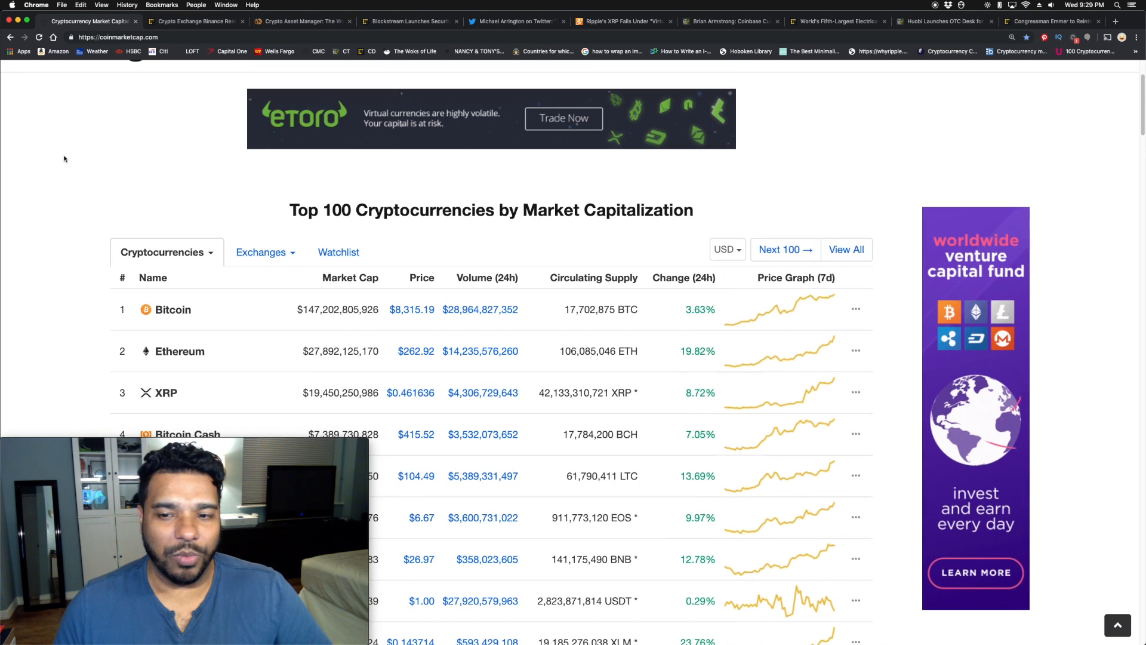
scroll(65, 159, up, 3)
scroll(64, 158, down, 1)
scroll(64, 158, down, 3)
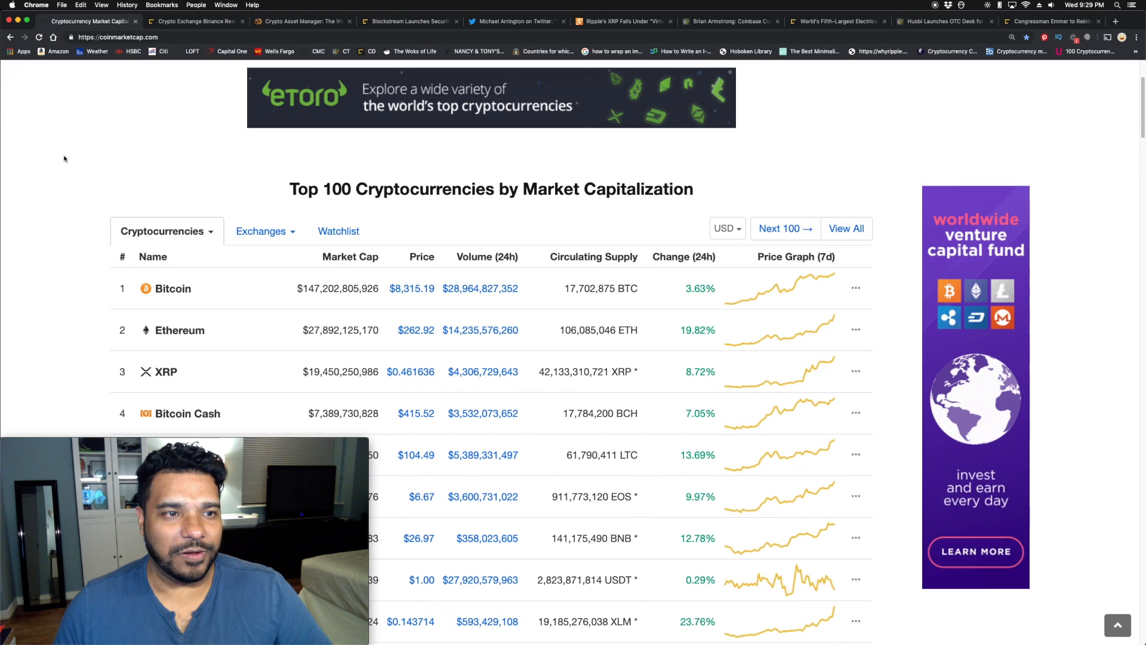
scroll(64, 159, up, 3)
scroll(64, 159, down, 1)
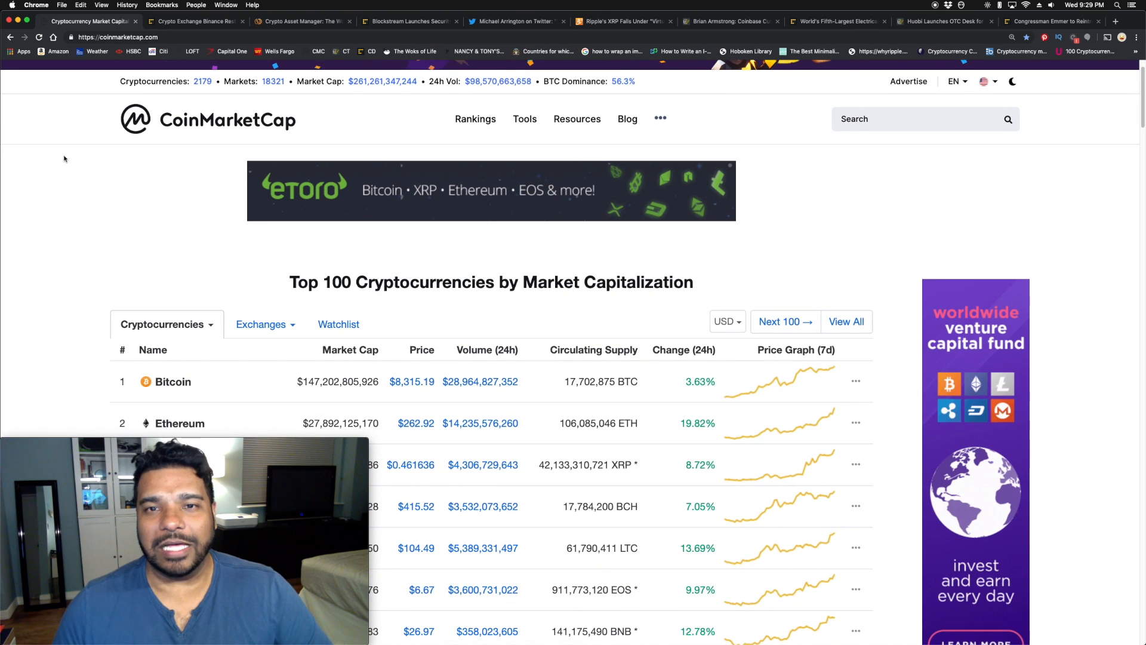